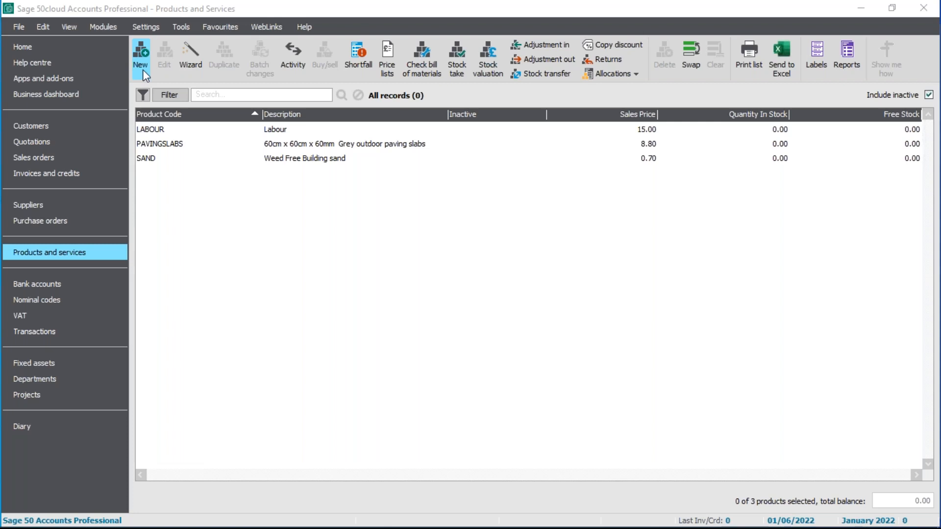
# View the blank product record form and the new product wizard, closing each without saving anything.
pyautogui.click(143, 70)
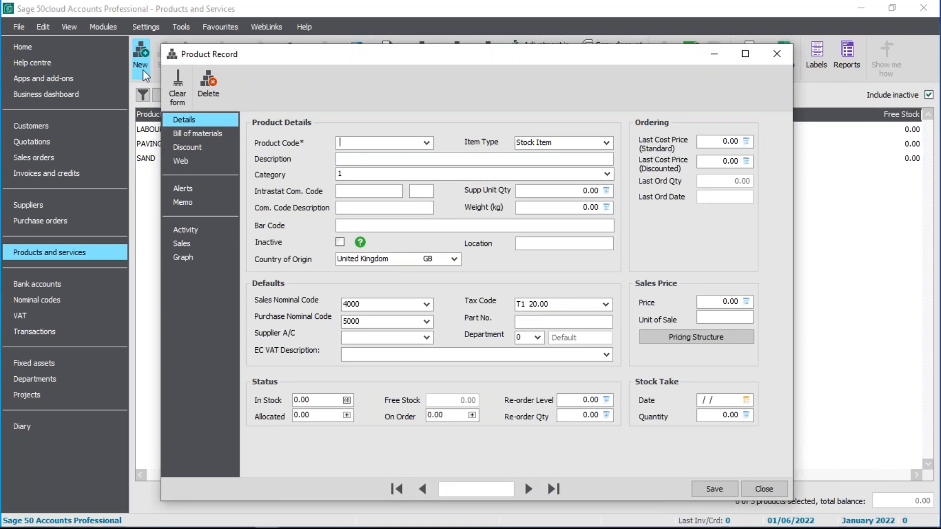
pyautogui.click(776, 55)
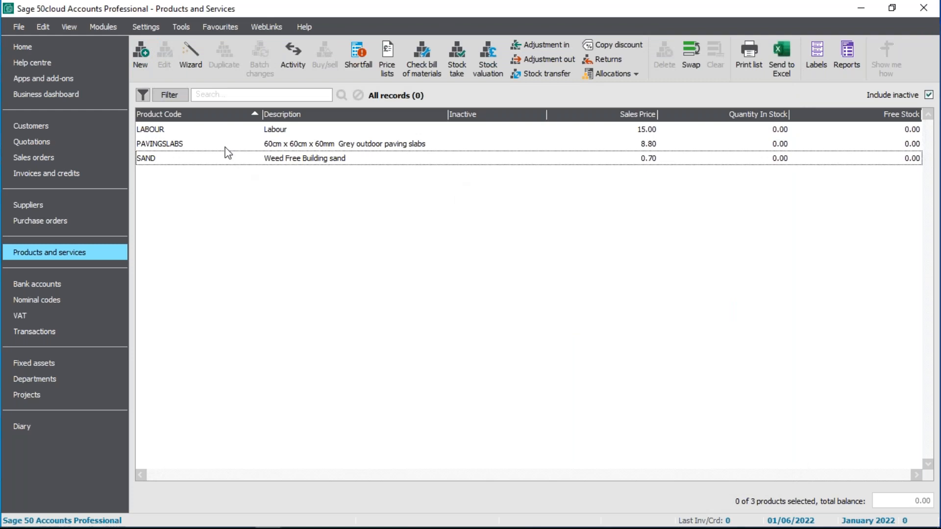
pyautogui.click(198, 65)
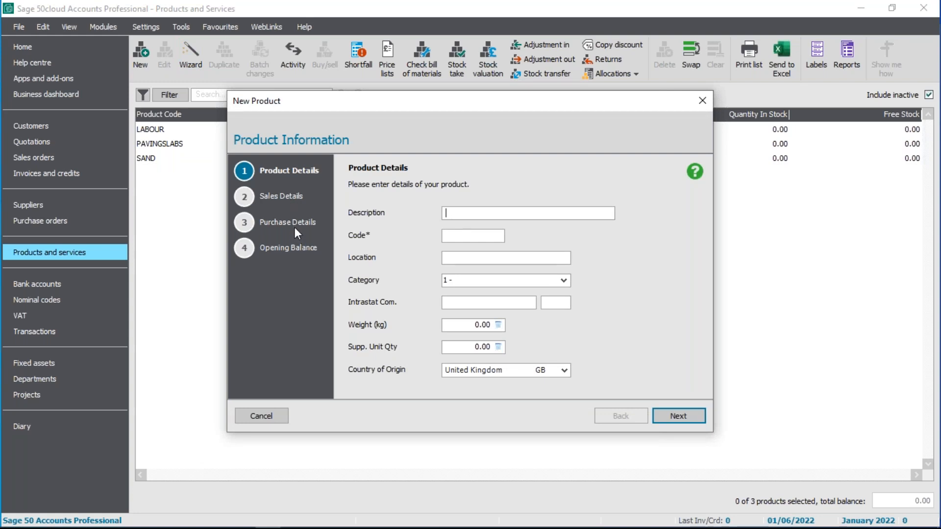
pyautogui.click(702, 101)
pyautogui.click(463, 300)
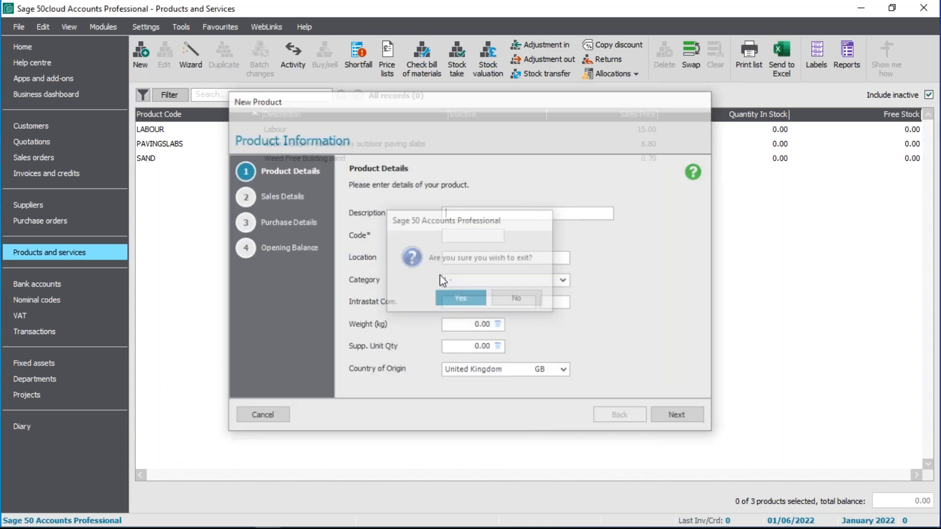
# Start a new product record with the product code STOCK011.
pyautogui.click(148, 59)
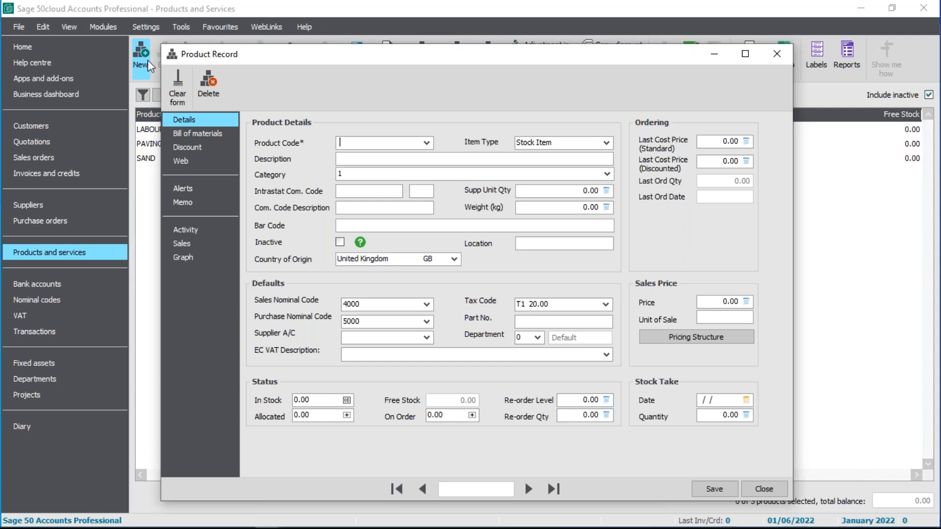
pyautogui.write('STOCK')
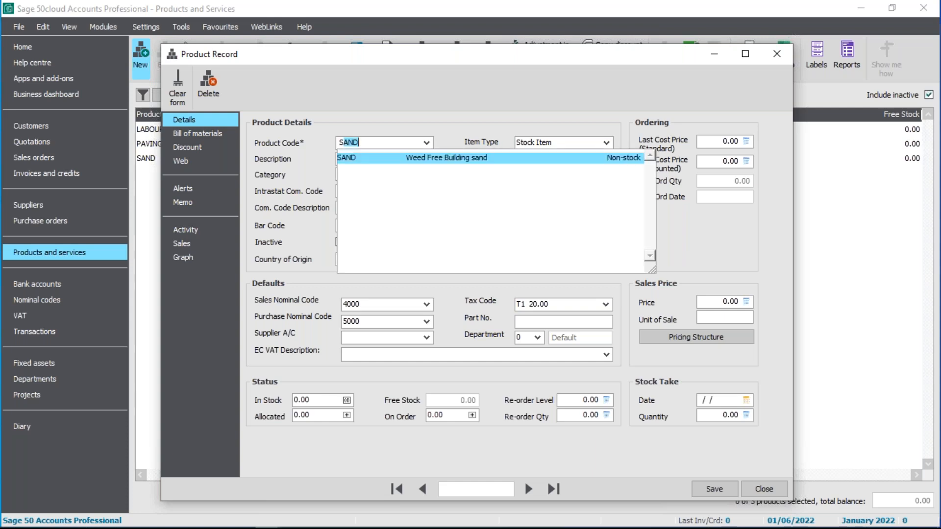
pyautogui.write('011')
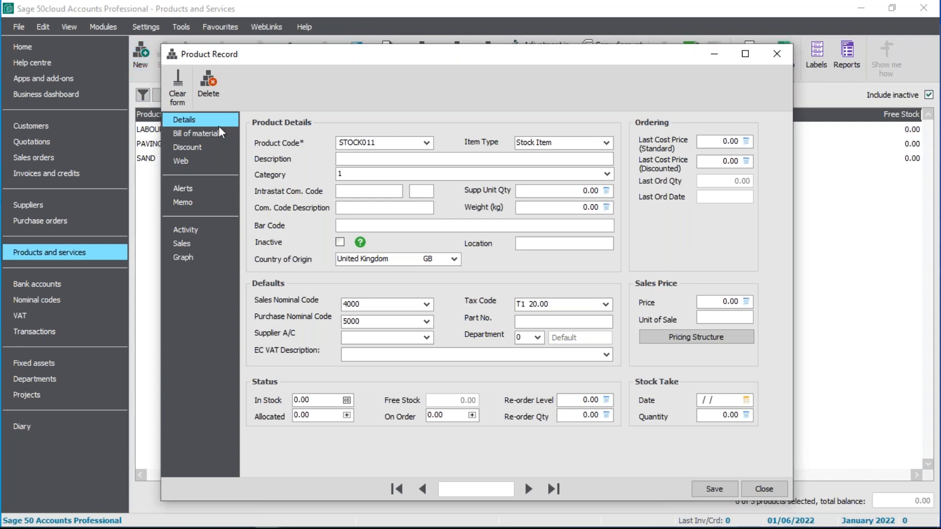
pyautogui.press('Tab')
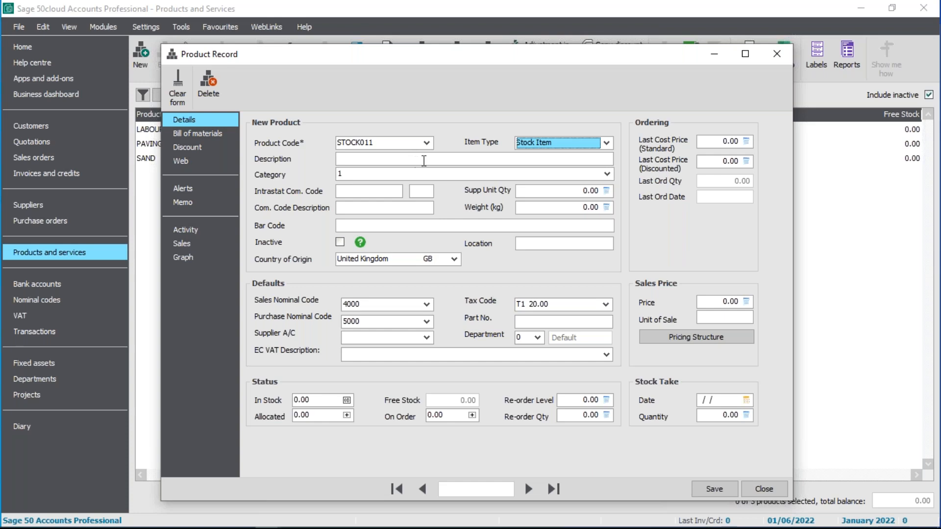
# Keep the item type as Stock Item, enter the description "Stock item" and leave the category at 1.
pyautogui.click(607, 143)
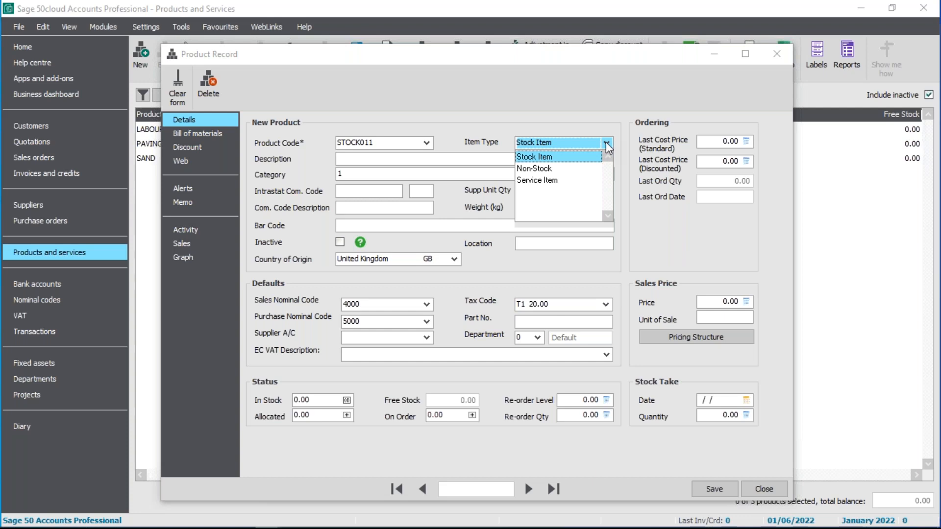
pyautogui.click(450, 159)
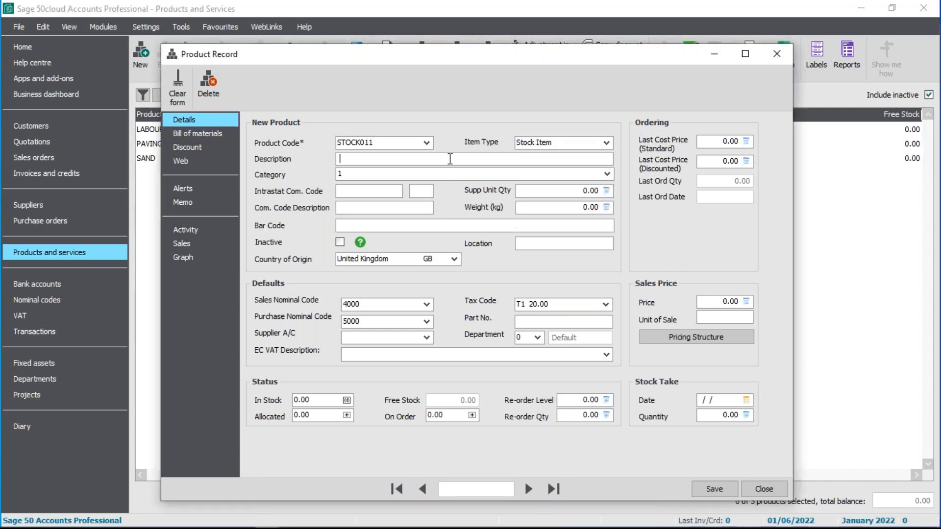
pyautogui.write('Stock item')
pyautogui.click(547, 173)
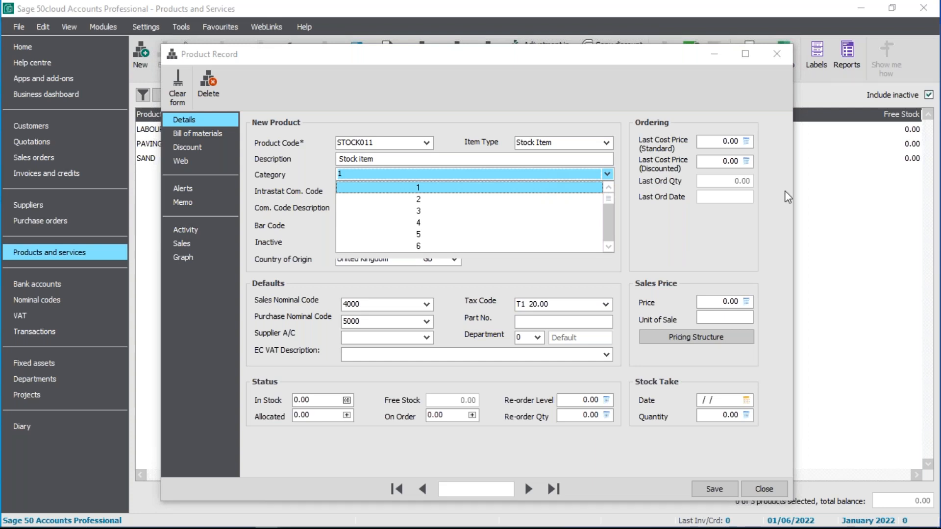
pyautogui.press('Return')
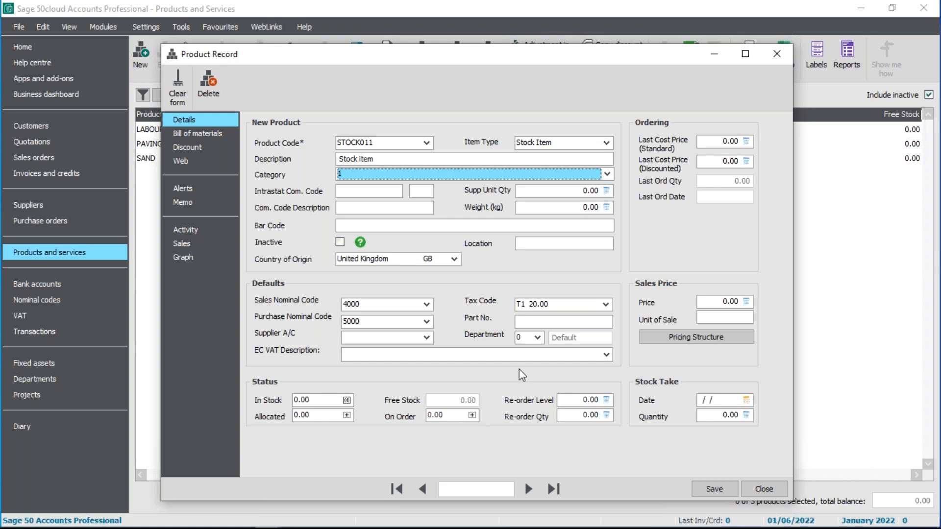
# Set the sales price of STOCK011 to 110.00, then save the product and close the record.
pyautogui.click(724, 302)
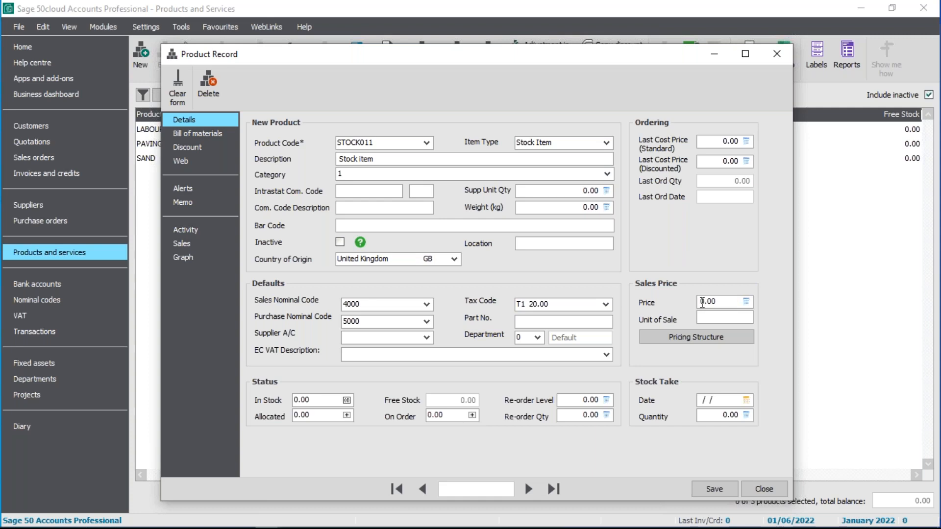
pyautogui.write('11')
pyautogui.moveTo(735, 139); pyautogui.dragTo(692, 138)
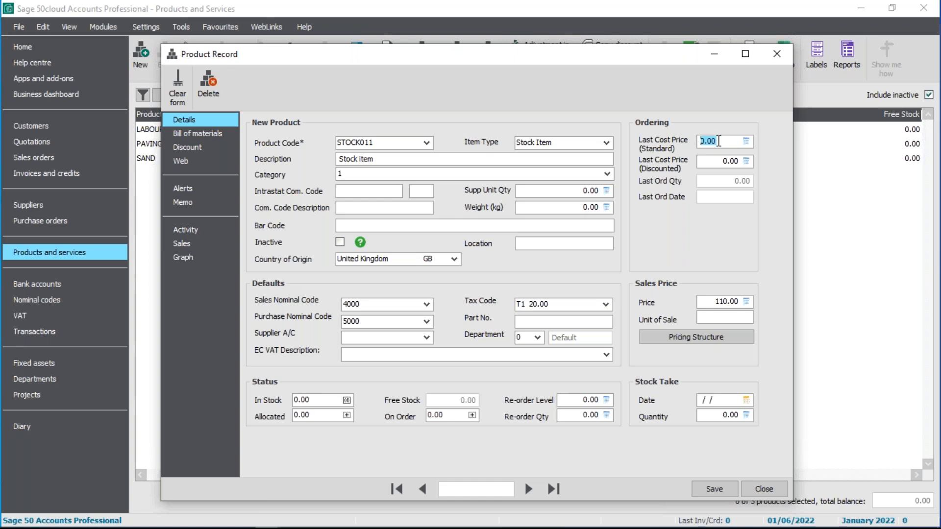
pyautogui.click(714, 489)
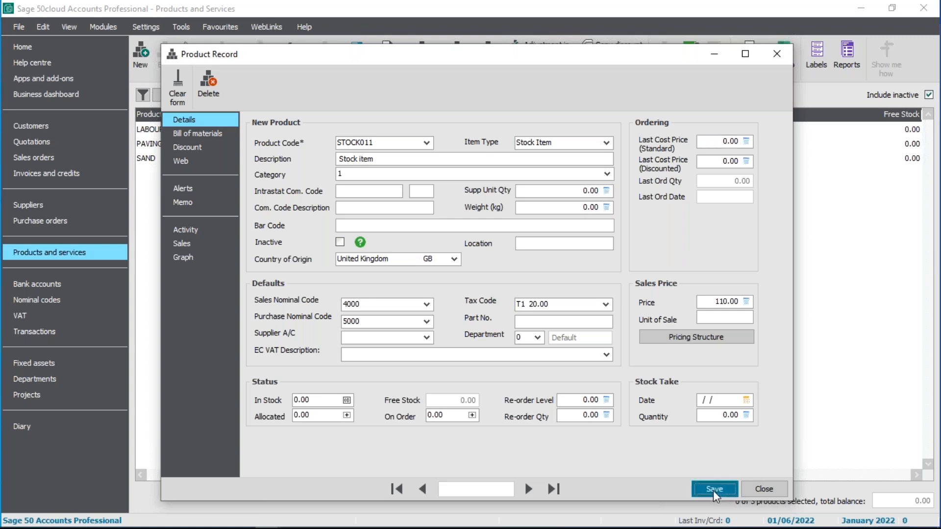
pyautogui.click(774, 489)
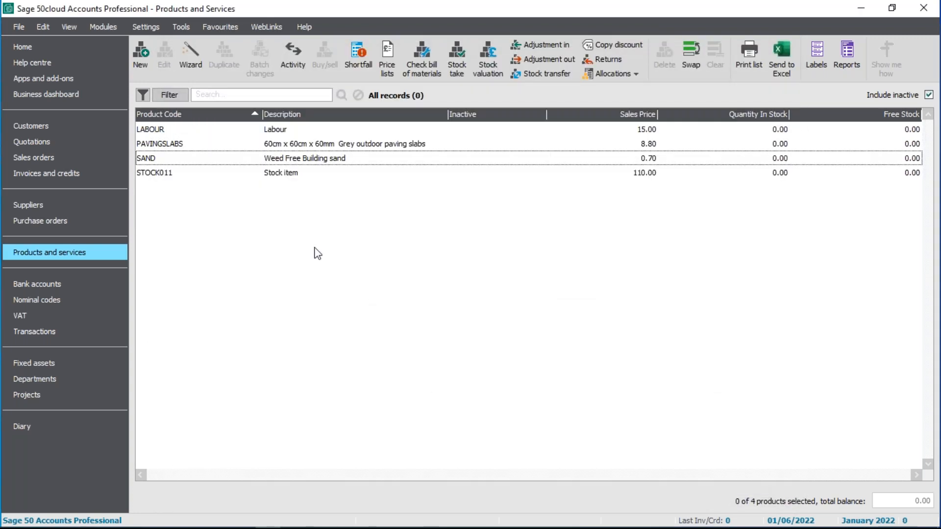
# Start another new product record with the product code ROOMHIRE.
pyautogui.click(275, 176)
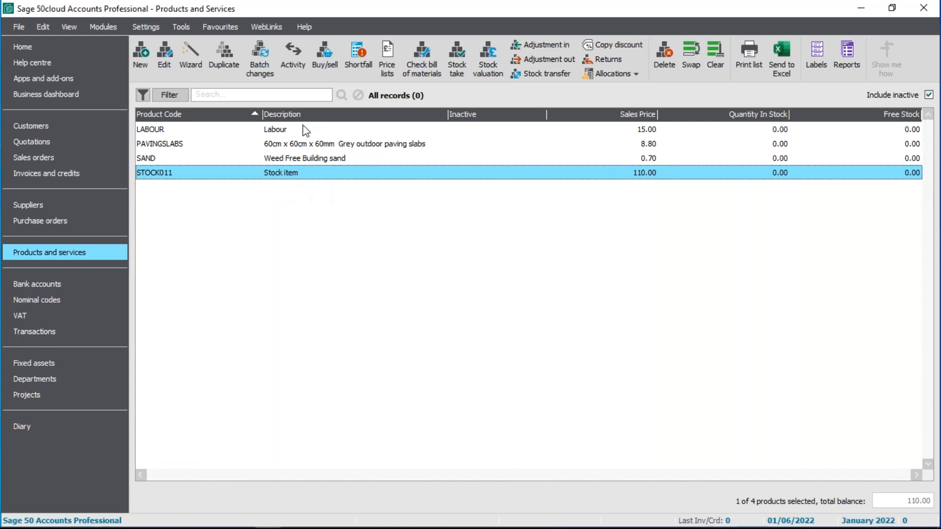
pyautogui.click(140, 62)
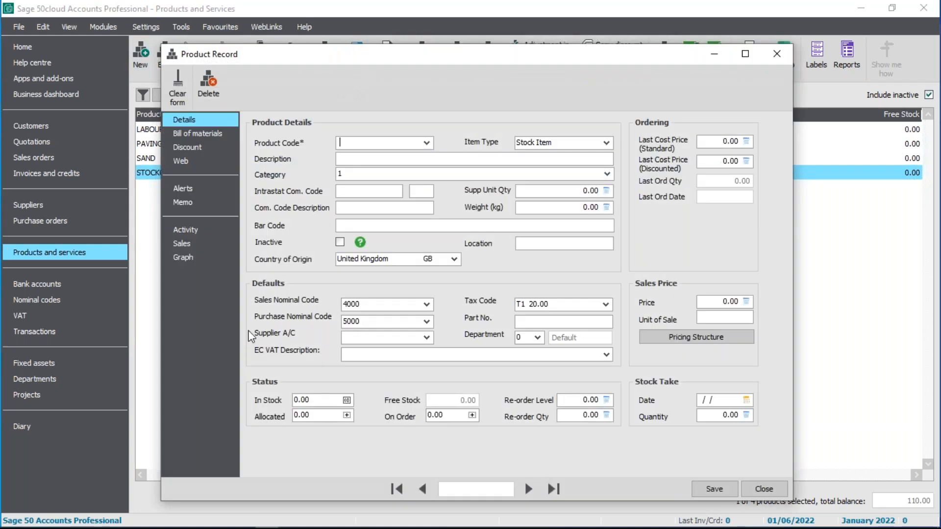
pyautogui.moveTo(492, 50); pyautogui.dragTo(457, 37)
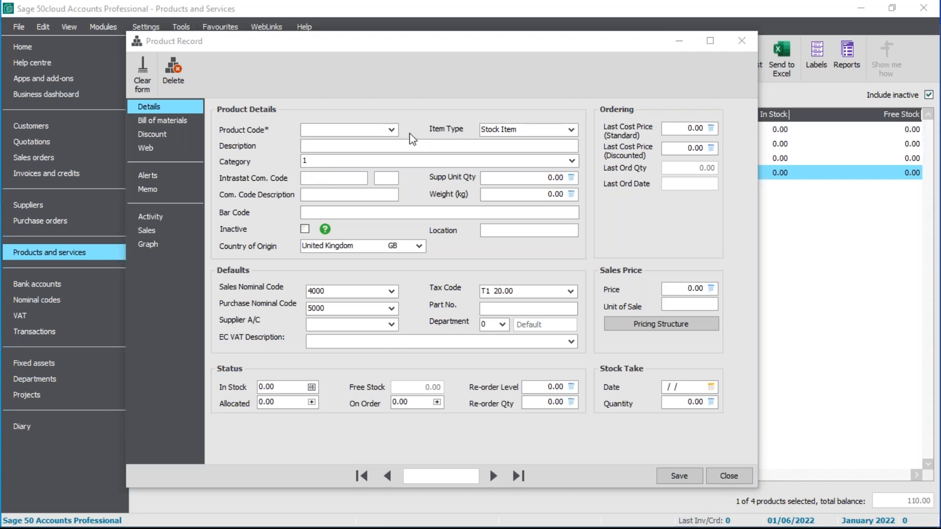
pyautogui.click(392, 130)
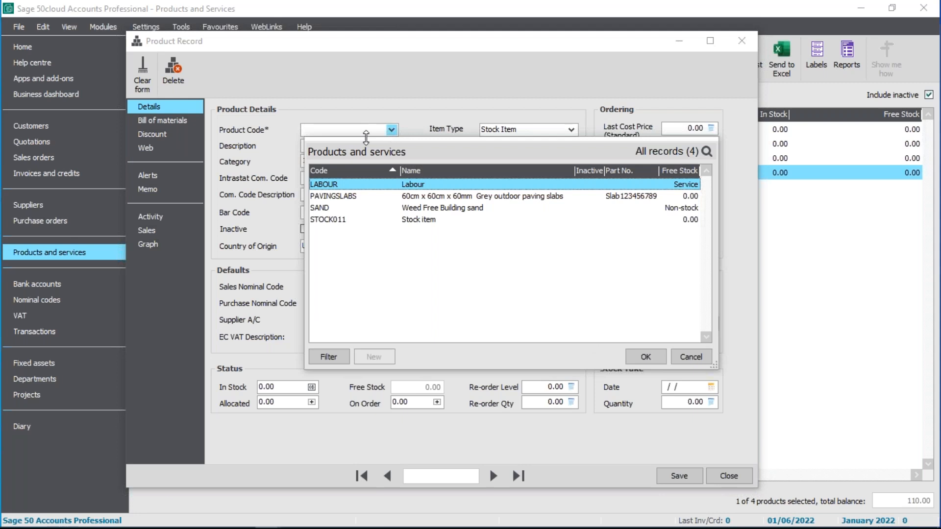
pyautogui.click(370, 127)
pyautogui.write('ROOMHIRE')
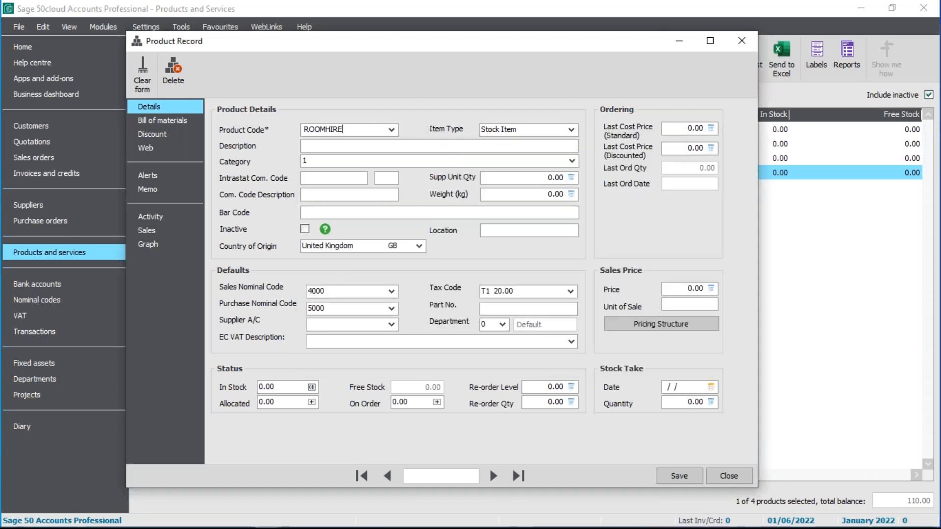
# Set the ROOMHIRE item type to Service Item and enter the description "Room hire per hour".
pyautogui.click(571, 130)
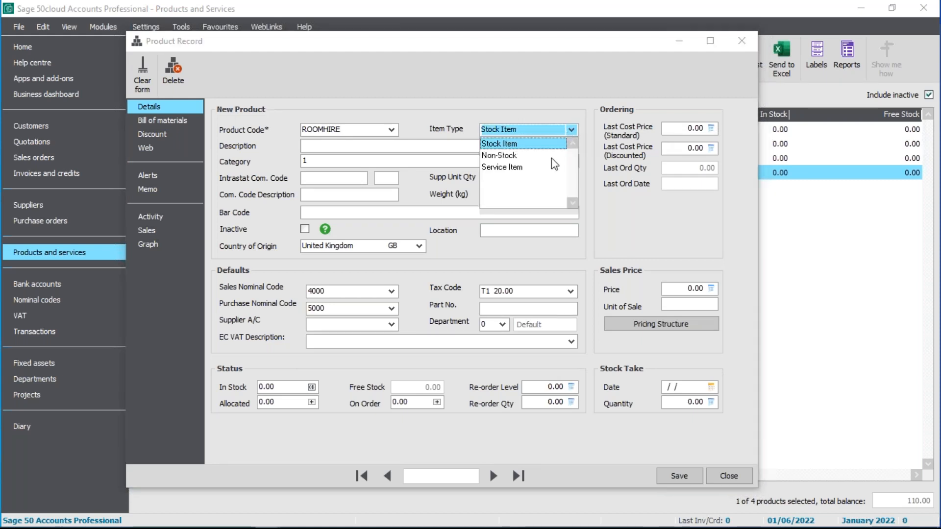
pyautogui.click(522, 167)
pyautogui.click(505, 147)
pyautogui.write('Room hire per hours')
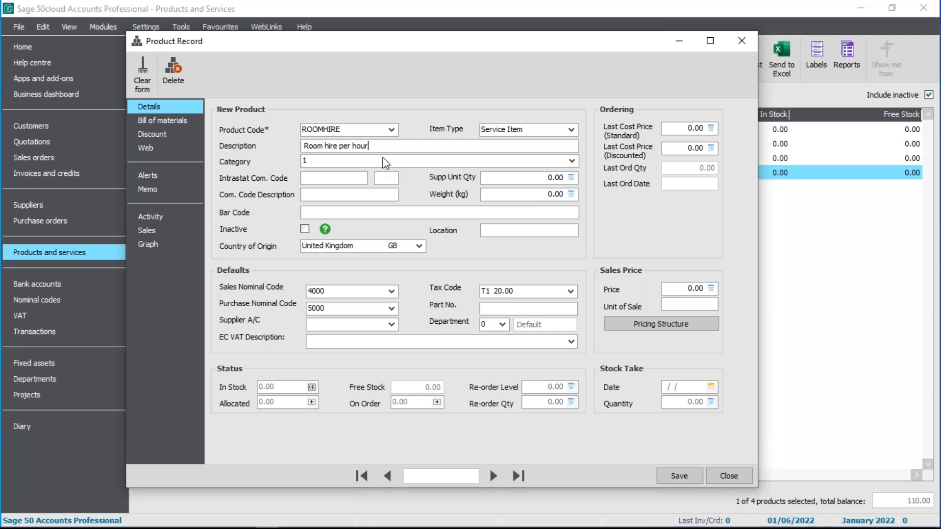
# Set the ROOMHIRE sales price to 100.00 with "hour" as unit of sale, then save and close the record.
pyautogui.click(673, 291)
pyautogui.write('10')
pyautogui.press('Tab')
pyautogui.write('hour')
pyautogui.click(669, 475)
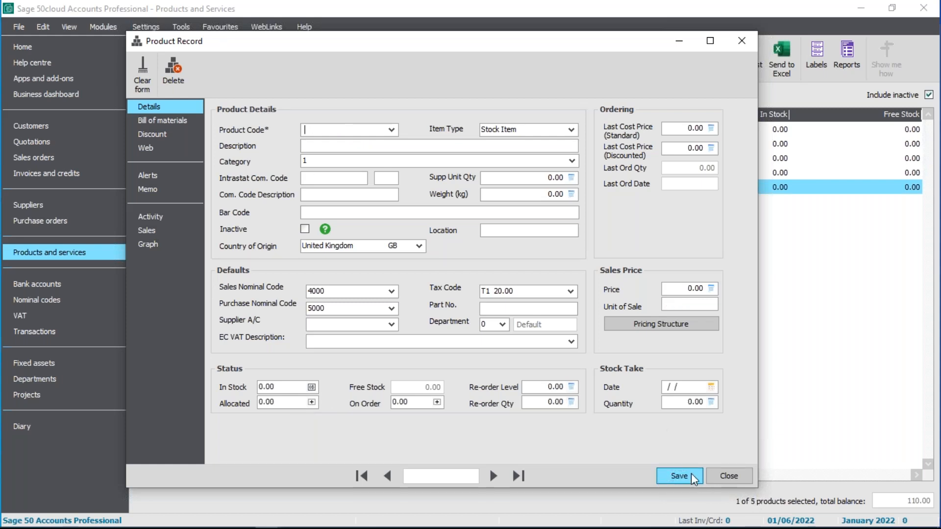
pyautogui.click(728, 476)
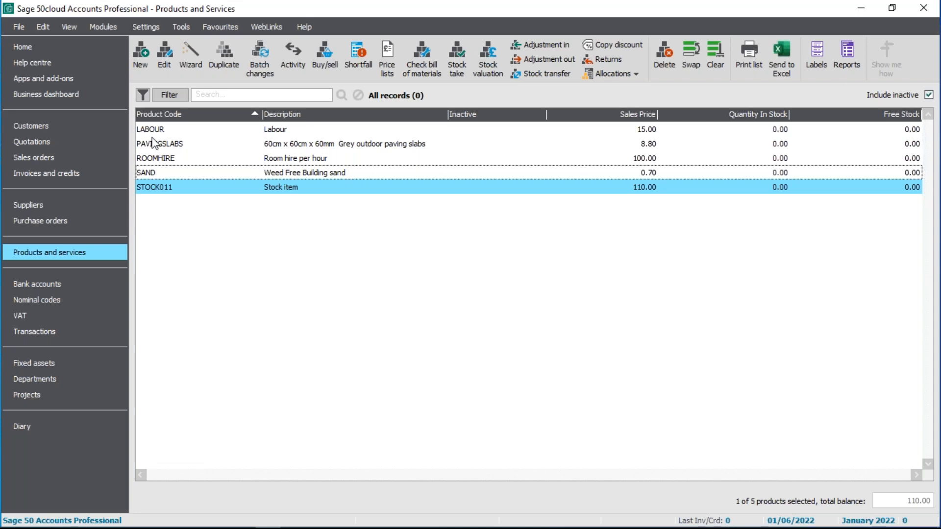
# Start a new Non-Stock product record with the code NONSTOCK and the description "non stock item".
pyautogui.click(146, 70)
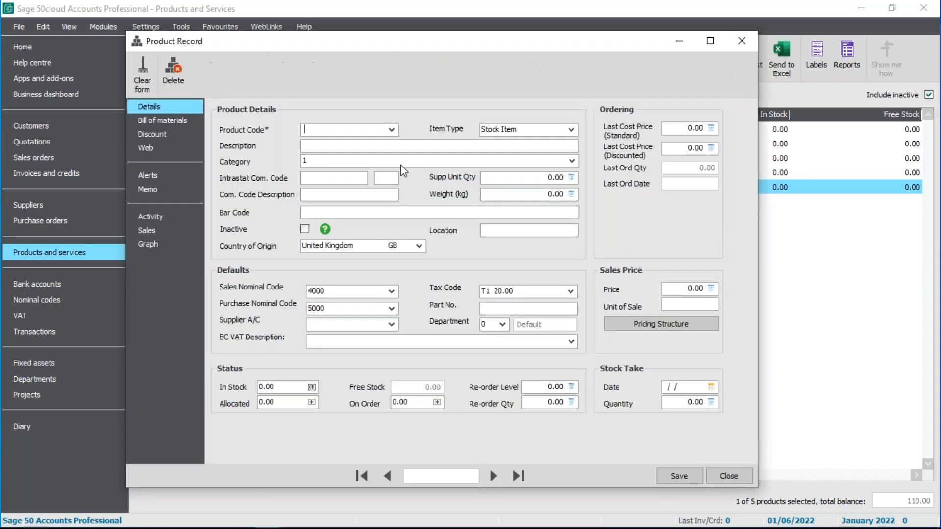
pyautogui.click(571, 129)
pyautogui.click(523, 155)
pyautogui.click(340, 129)
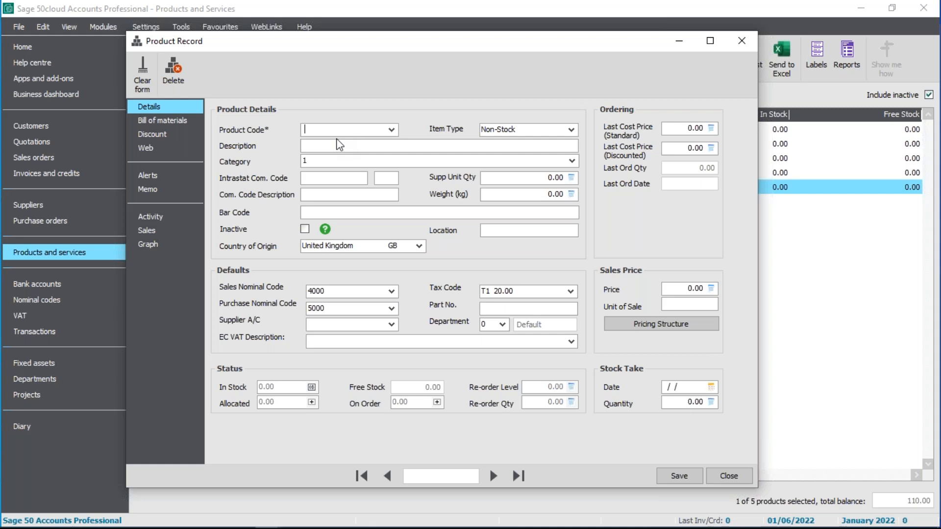
pyautogui.write('NONSTOCK')
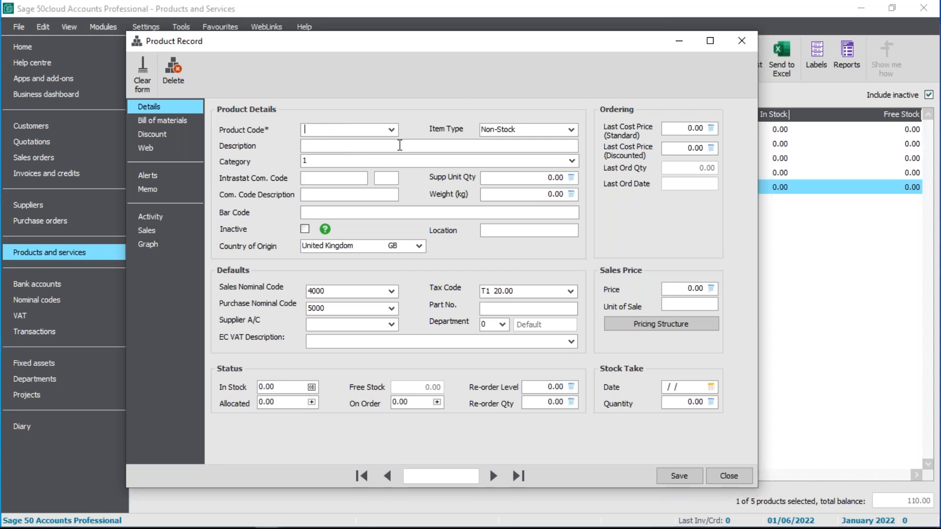
pyautogui.press('Tab')
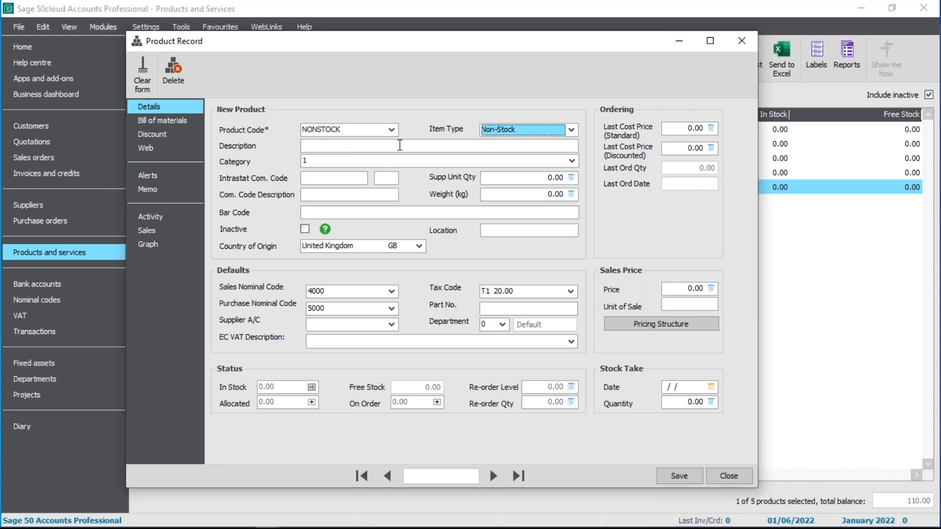
pyautogui.click(400, 146)
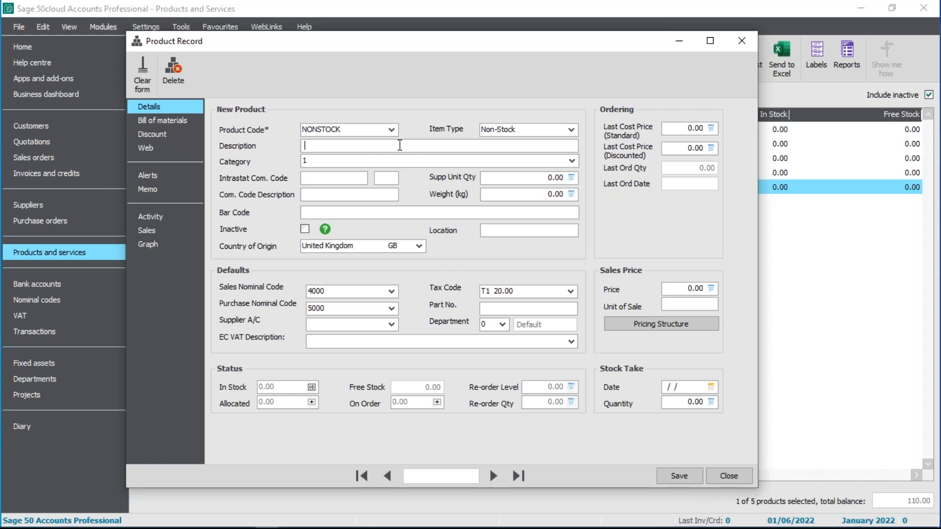
pyautogui.write('non stock item')
# Set the NONSTOCK sales price to 50.00 with "kg" as unit of sale, then save and close the record.
pyautogui.click(679, 288)
pyautogui.write('50.00')
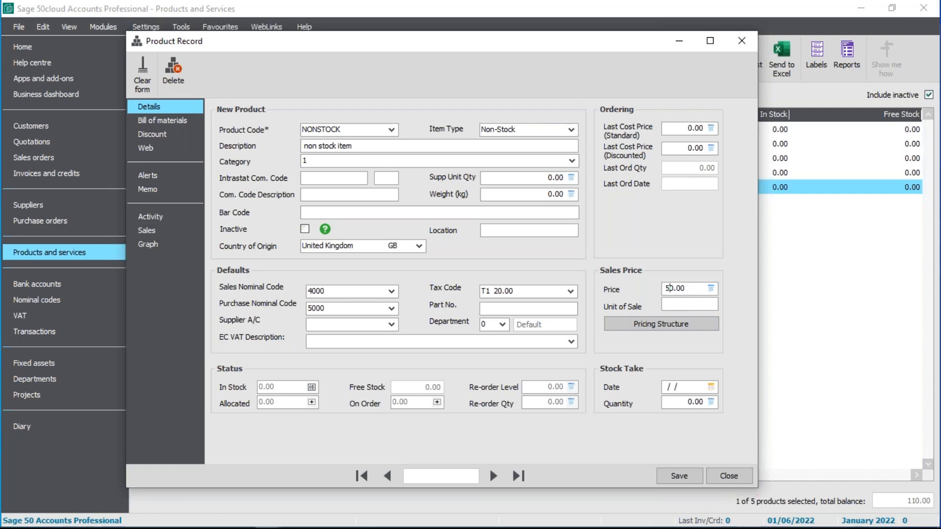
pyautogui.click(669, 305)
pyautogui.write('kg')
pyautogui.click(687, 478)
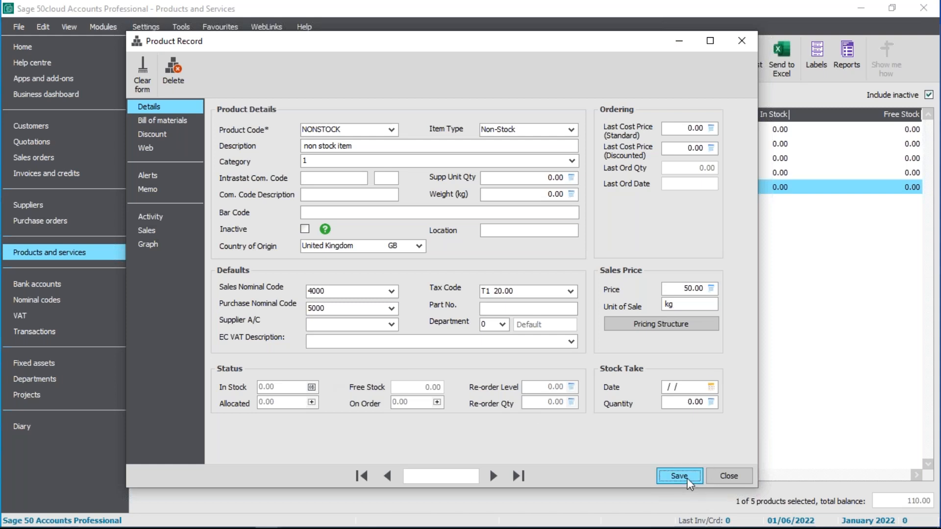
pyautogui.click(730, 475)
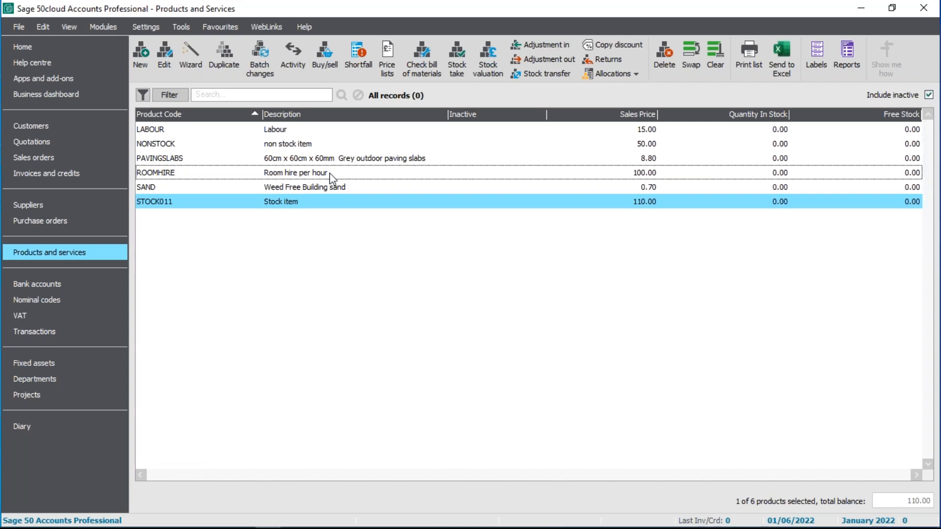
# Start a new product invoice and create a customer record with the code CUST1 and the company name "Customer 1".
pyautogui.click(60, 175)
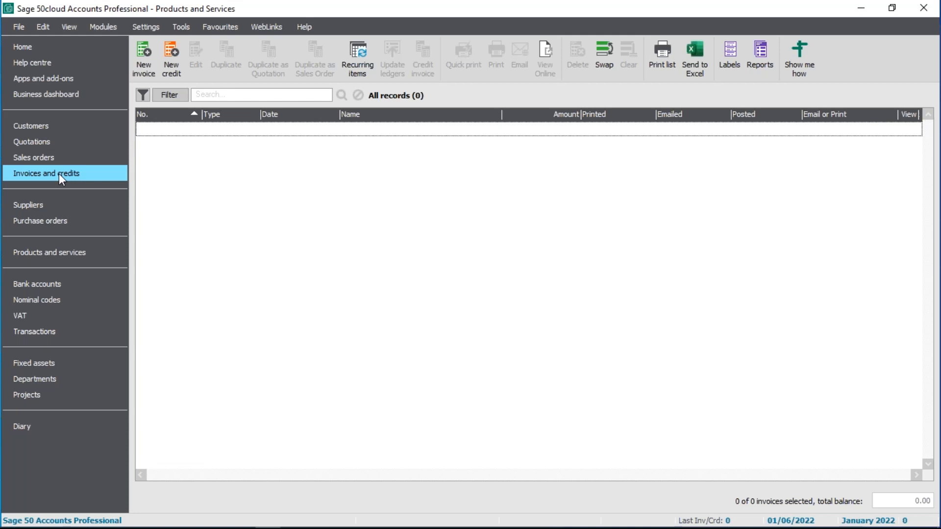
pyautogui.click(144, 68)
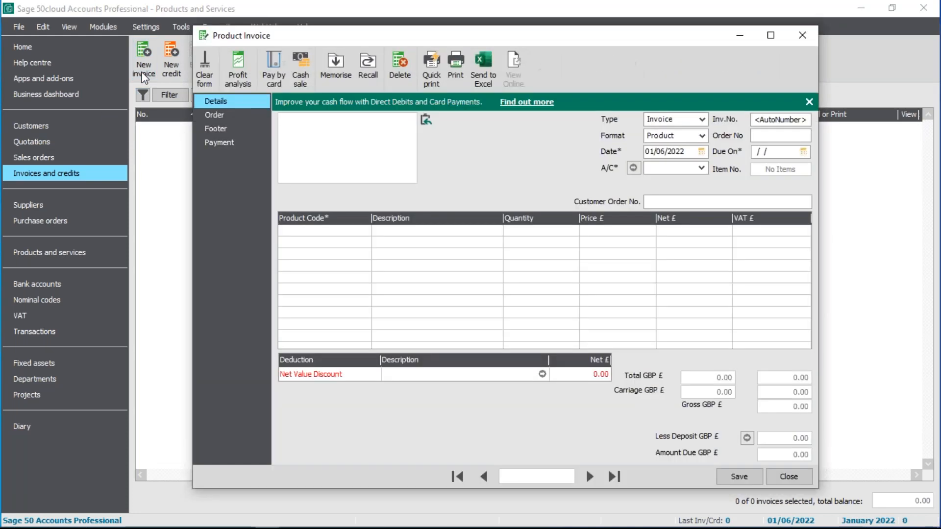
pyautogui.click(701, 167)
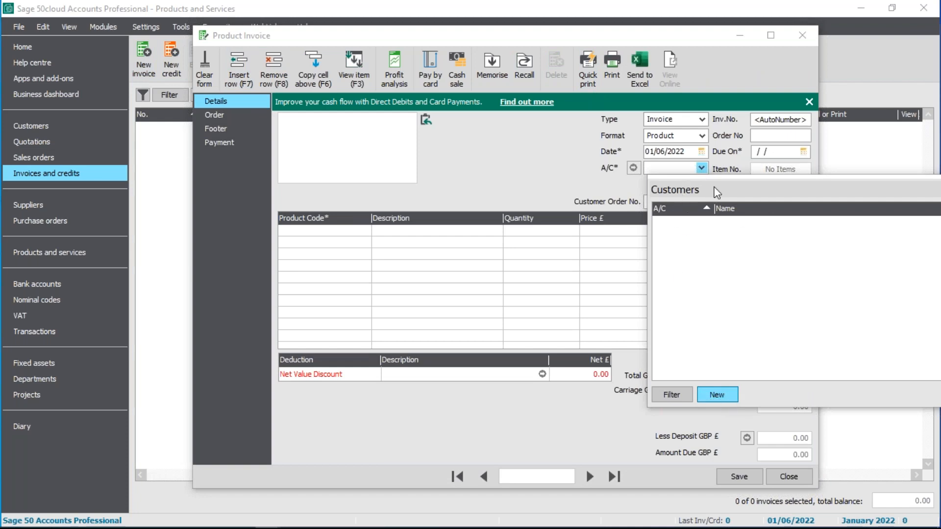
pyautogui.write('CUST1')
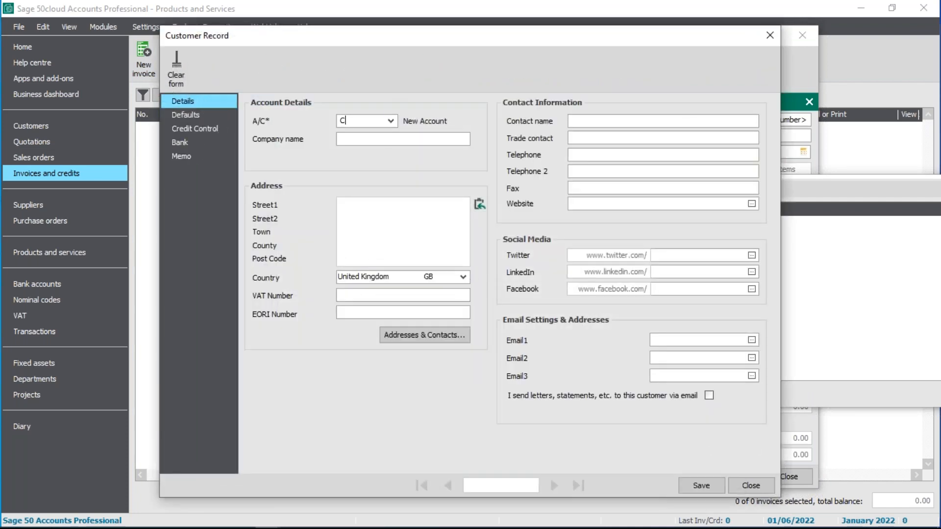
pyautogui.click(396, 138)
pyautogui.write('Customer 1')
pyautogui.click(713, 482)
pyautogui.click(709, 393)
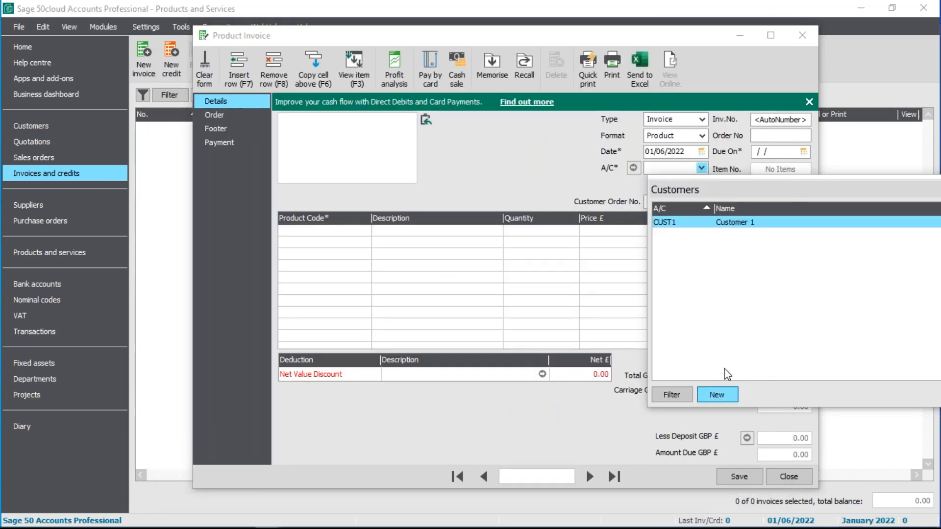
pyautogui.click(717, 394)
pyautogui.click(706, 486)
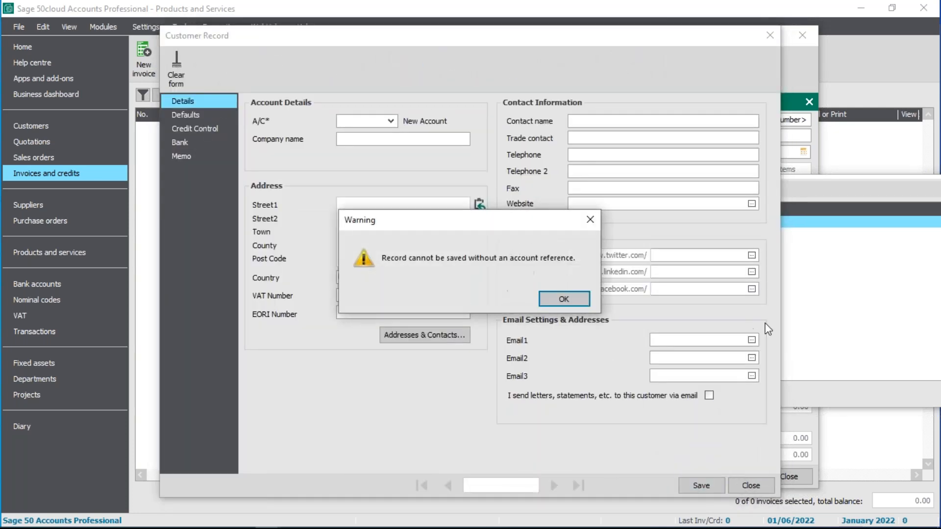
pyautogui.click(565, 297)
pyautogui.click(755, 487)
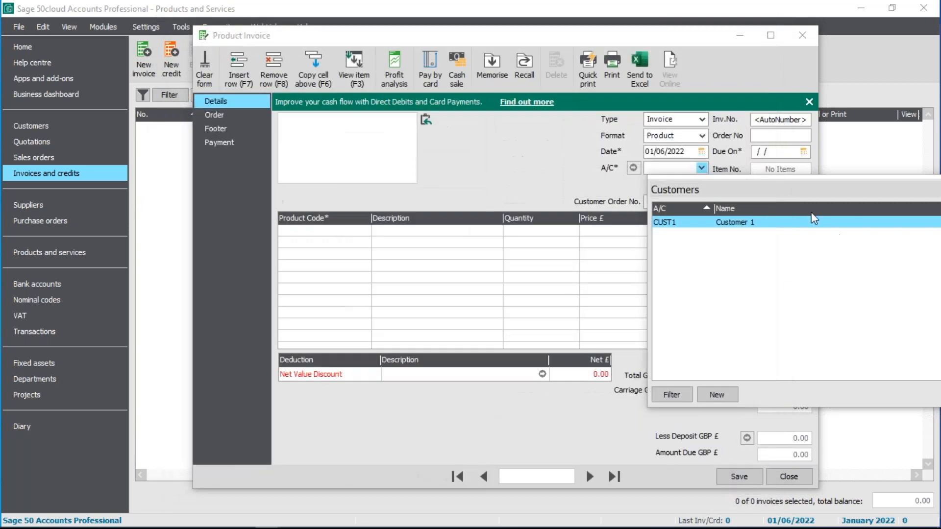
# Assign the invoice to CUST1 and add a PAVINGSLABS line with a quantity of 10.
pyautogui.click(771, 227)
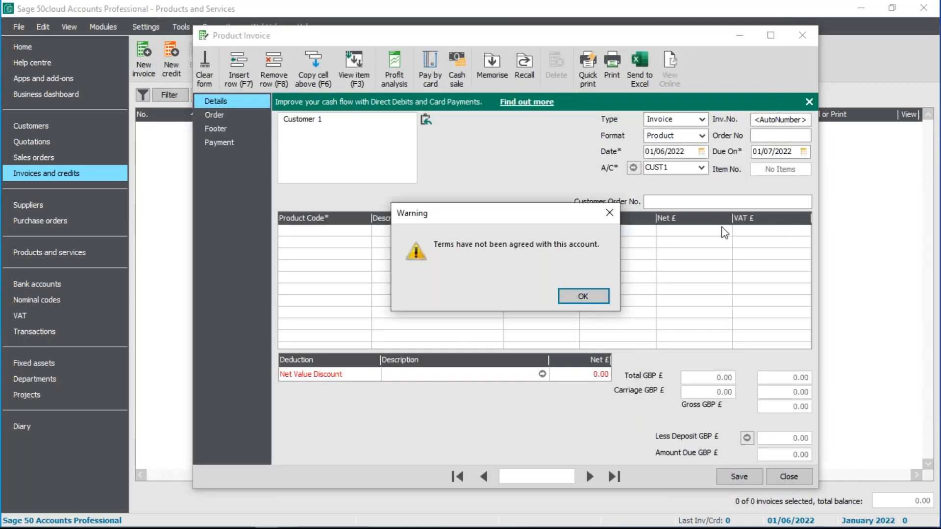
pyautogui.click(594, 295)
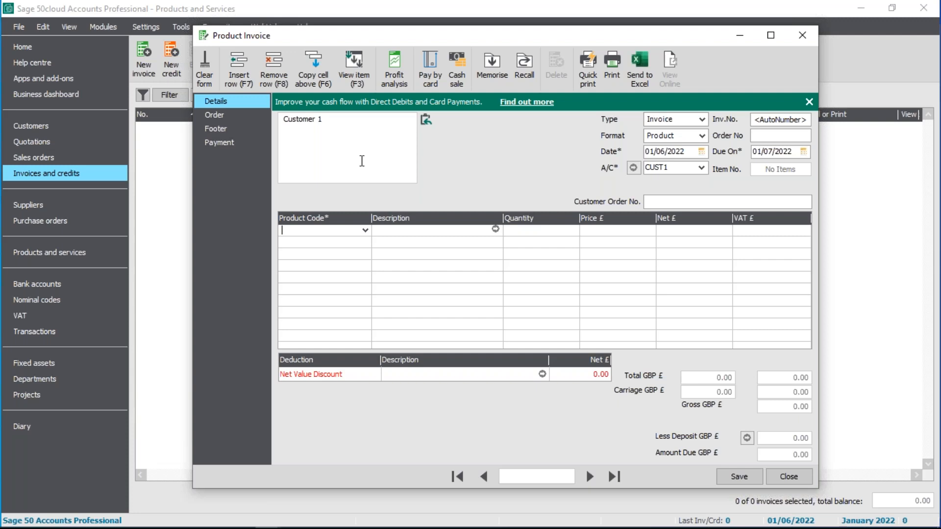
pyautogui.click(365, 230)
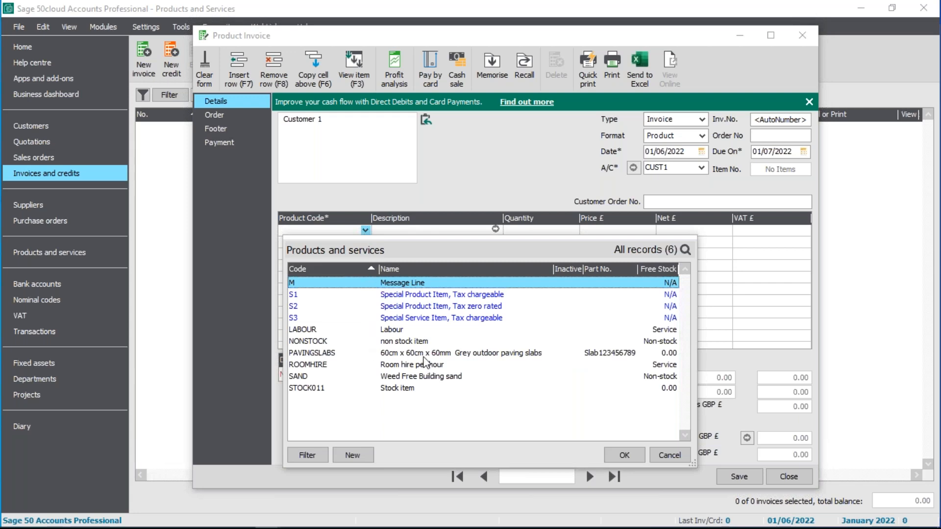
pyautogui.click(429, 359)
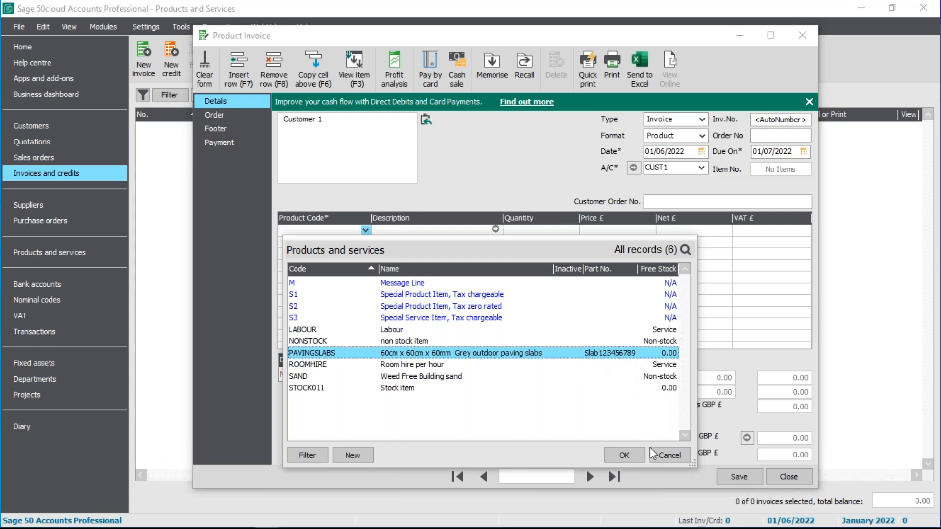
pyautogui.click(637, 456)
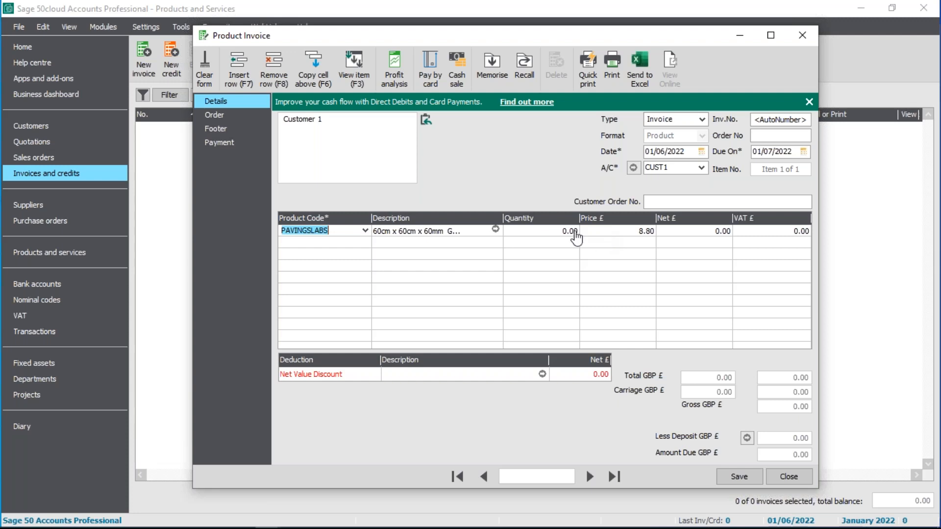
pyautogui.click(539, 230)
pyautogui.write('10')
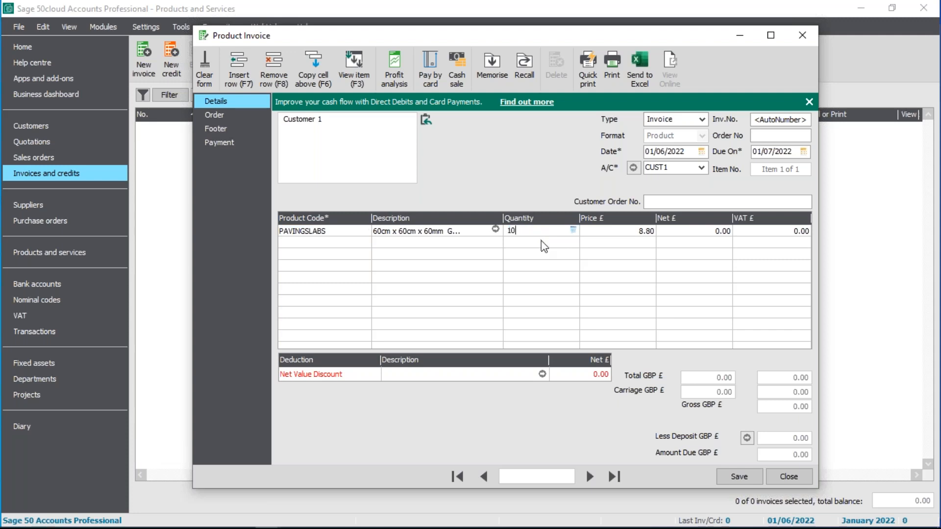
pyautogui.press('Return')
pyautogui.click(616, 301)
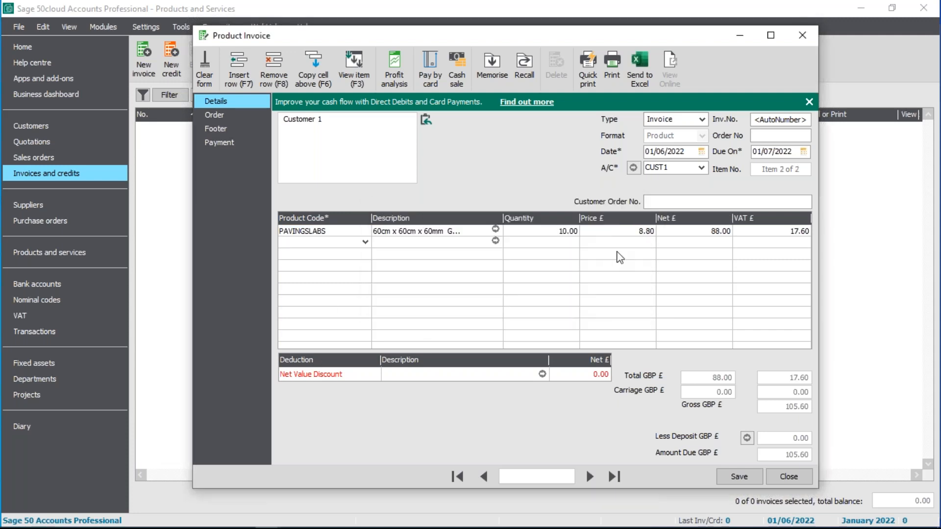
# Add a LABOUR line with a quantity of 10 to the invoice.
pyautogui.click(366, 242)
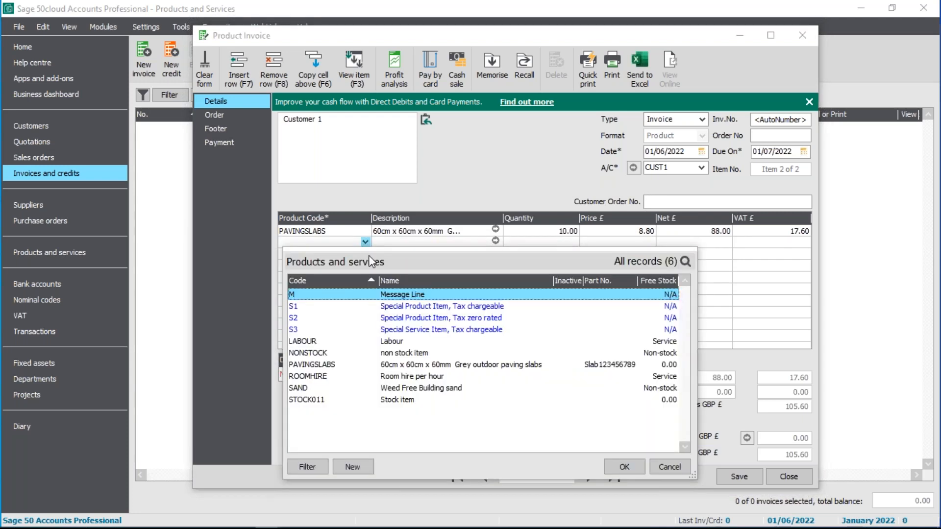
pyautogui.click(385, 342)
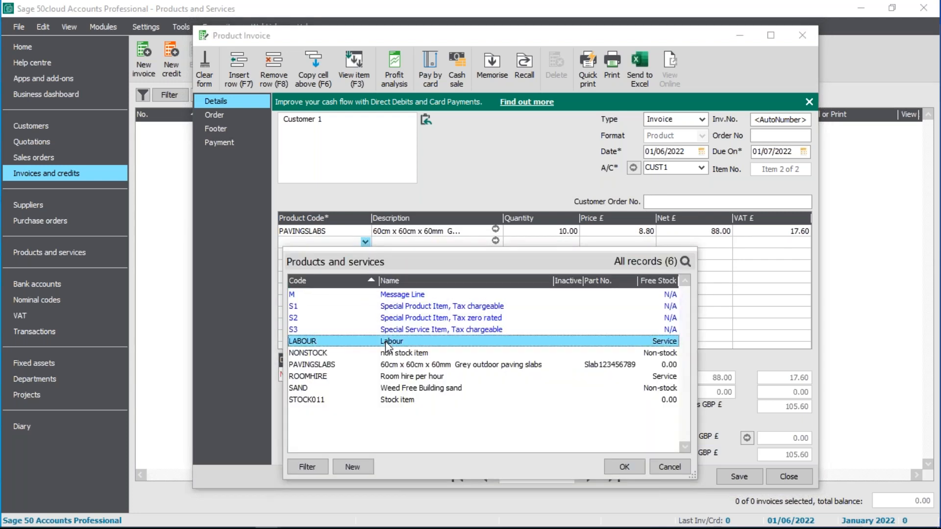
pyautogui.click(623, 468)
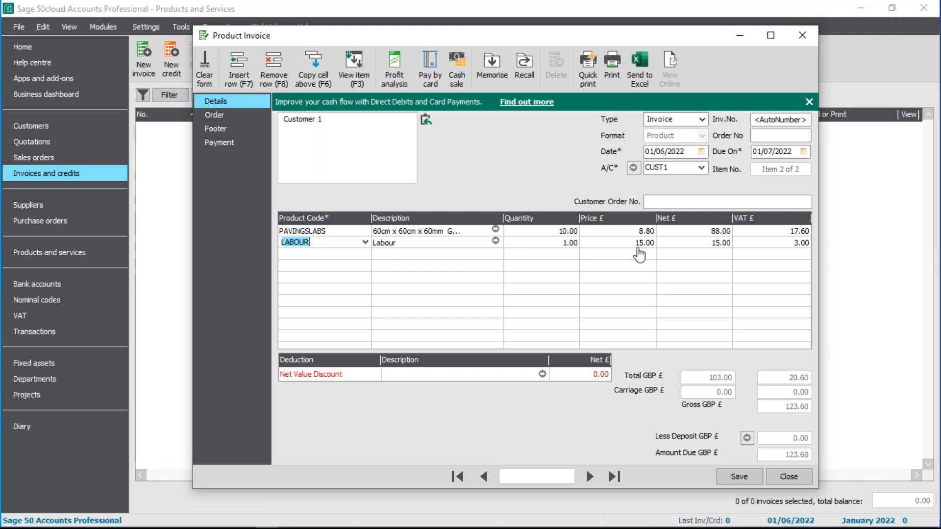
pyautogui.click(545, 244)
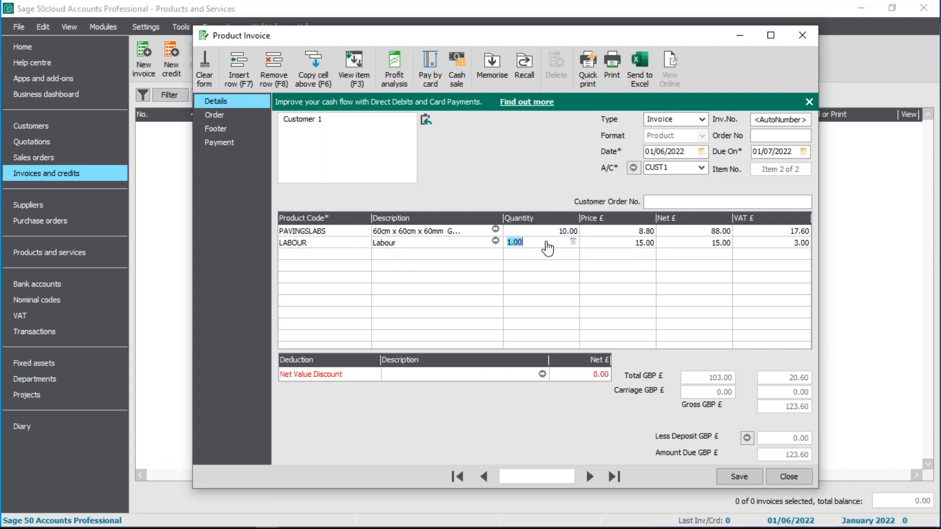
pyautogui.write('10')
pyautogui.click(608, 244)
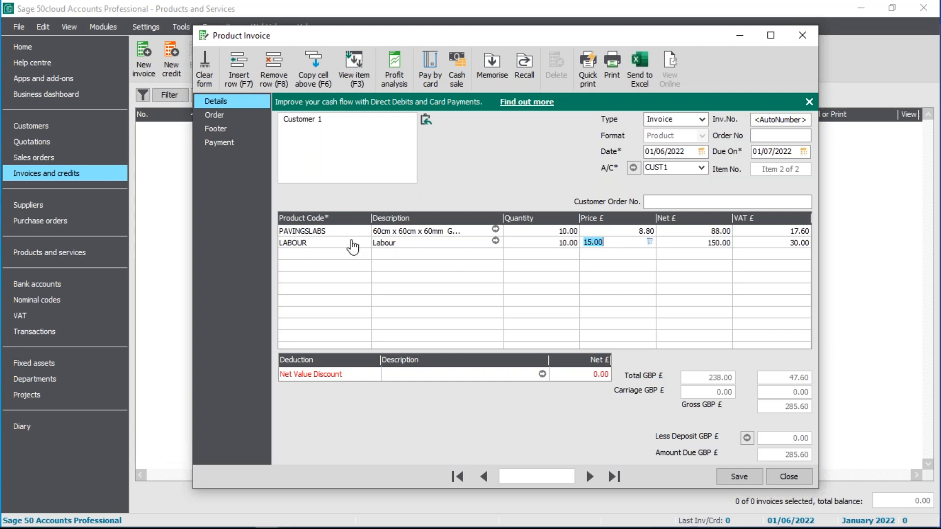
# Add a SAND line with a quantity of 10, then save and close the invoice.
pyautogui.click(355, 256)
pyautogui.click(365, 254)
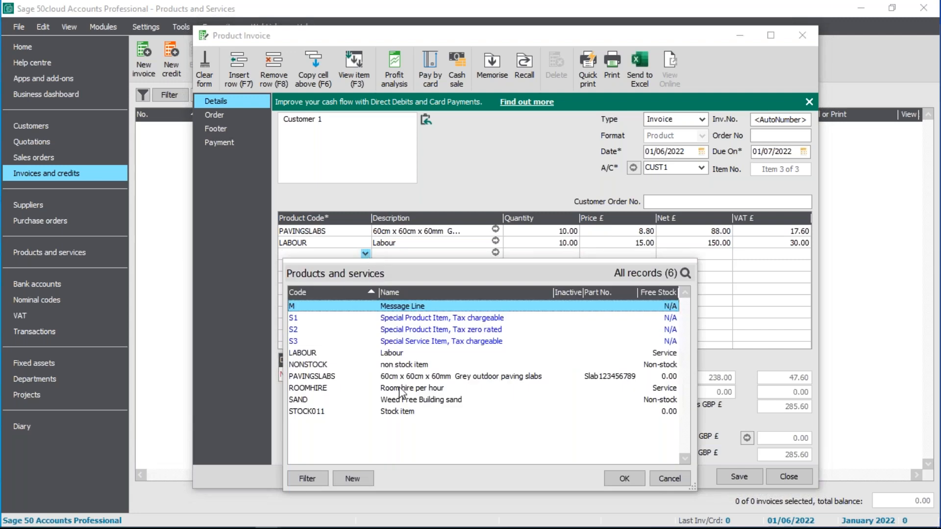
pyautogui.click(405, 401)
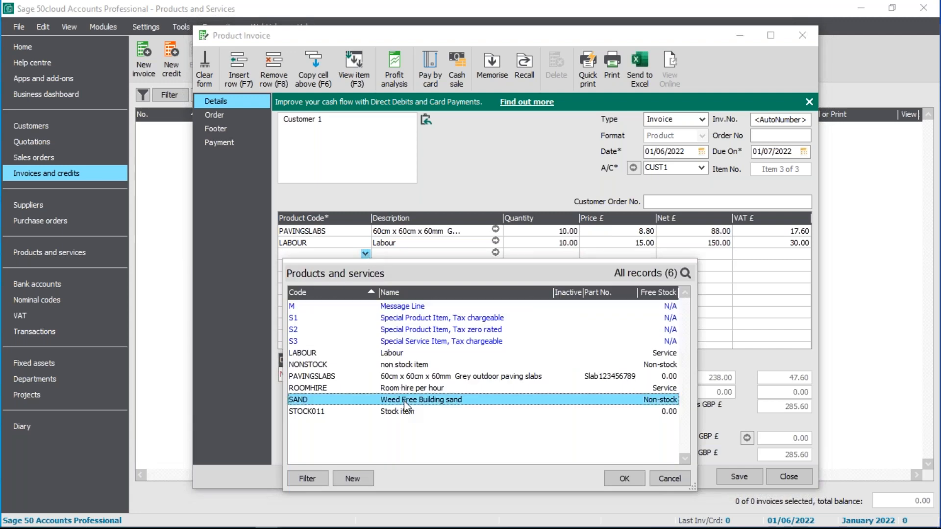
pyautogui.click(622, 480)
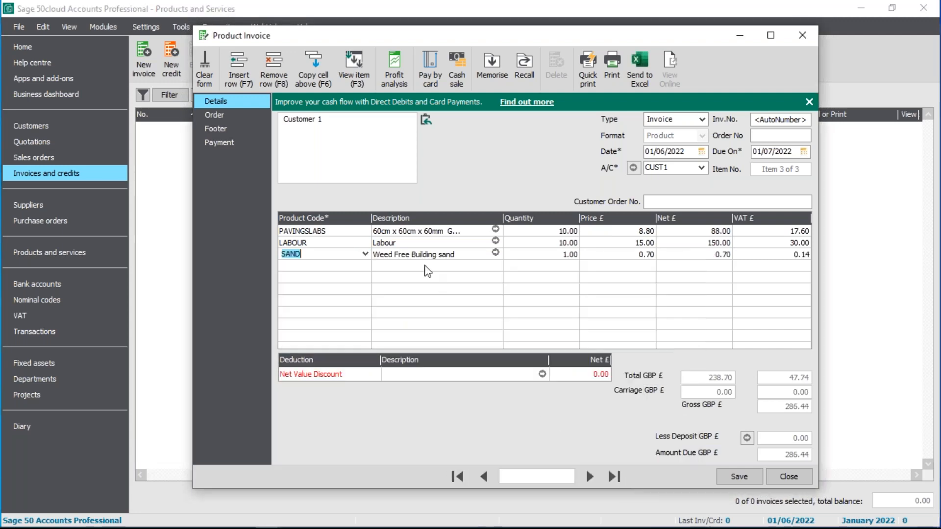
pyautogui.click(544, 256)
pyautogui.write('10')
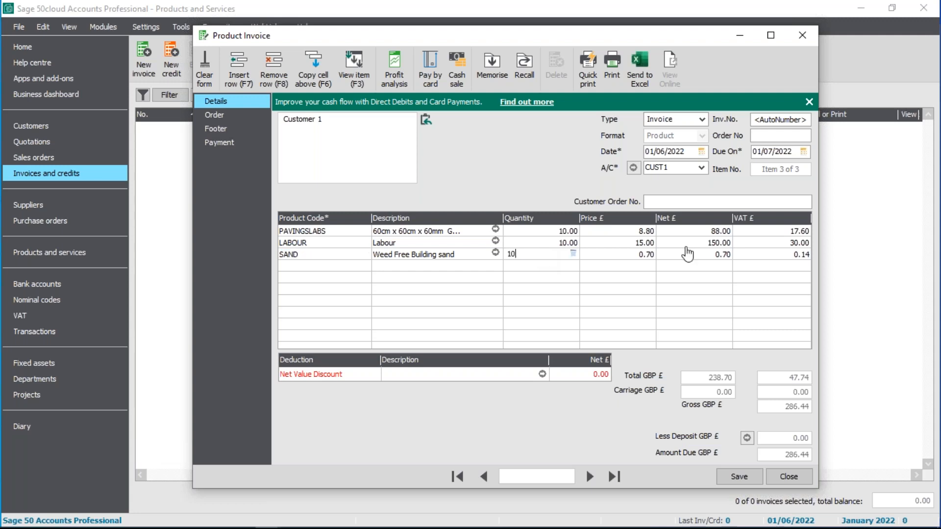
pyautogui.press('Tab')
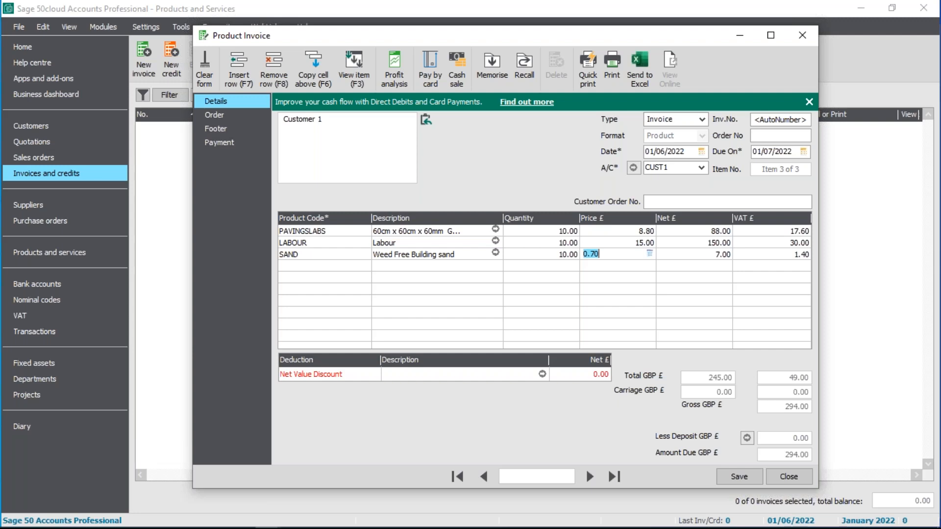
pyautogui.click(740, 475)
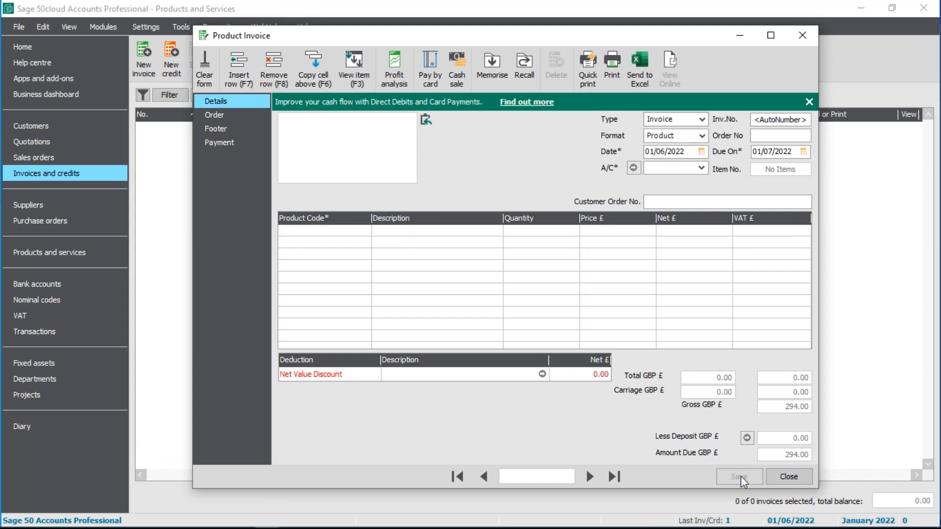
pyautogui.click(789, 477)
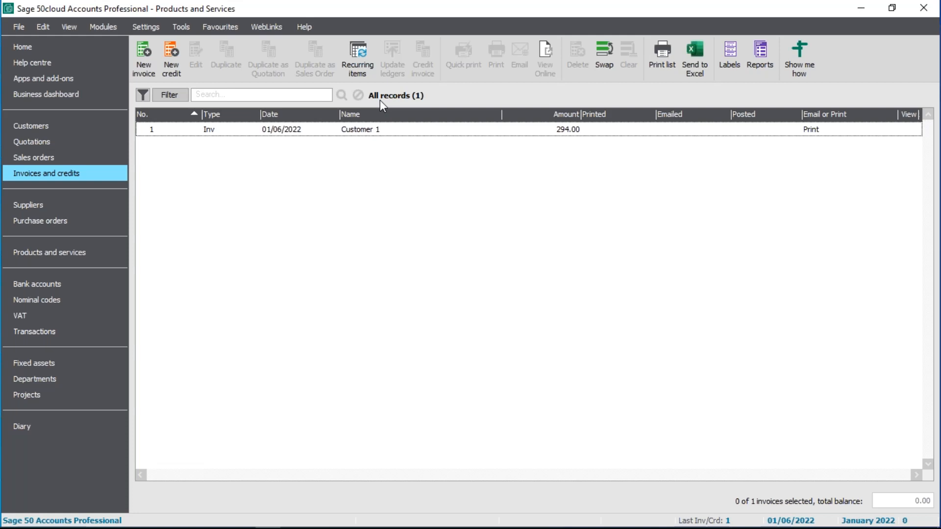
# Check the stock quantities in the product list, then try to update the ledgers with the Customer 1 invoice using preview output.
pyautogui.click(84, 254)
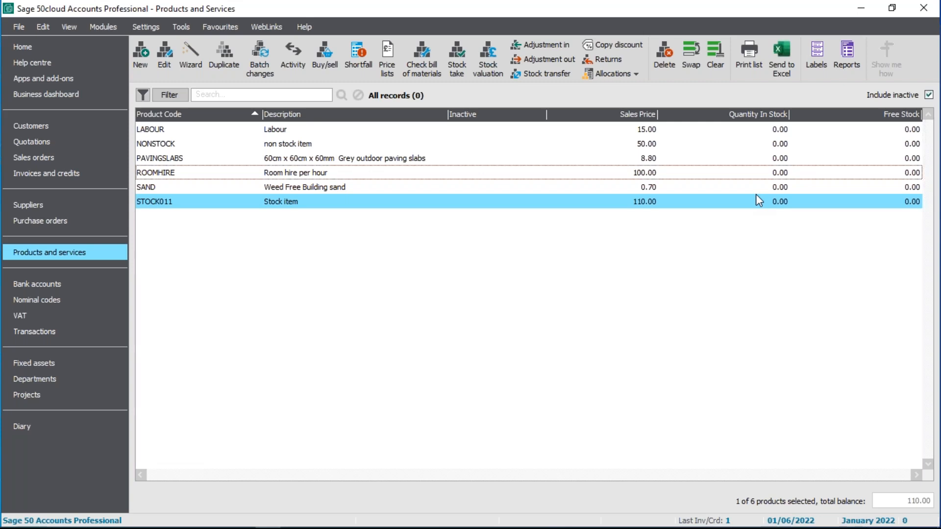
pyautogui.click(63, 172)
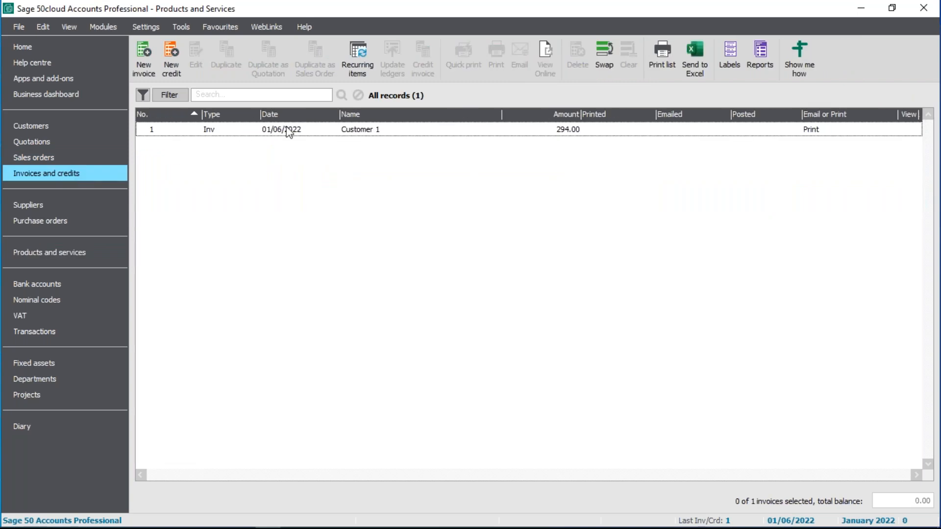
pyautogui.click(353, 131)
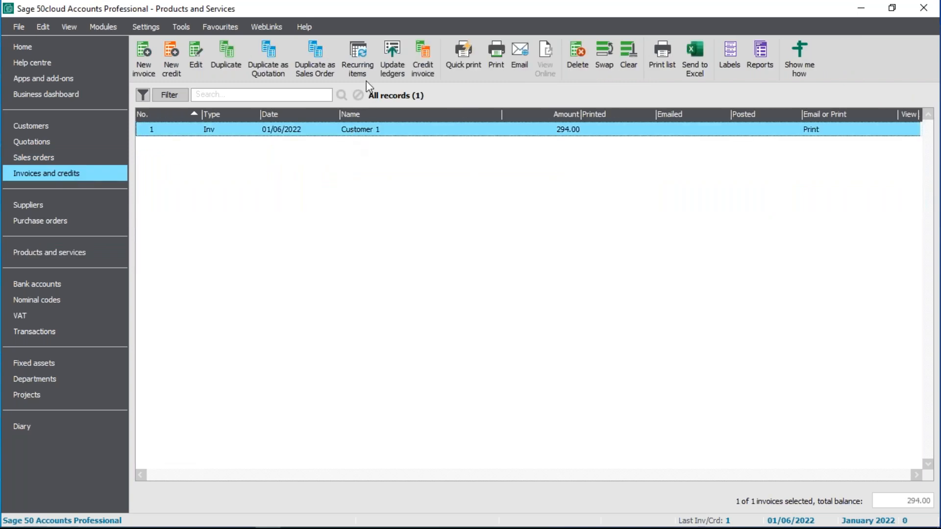
pyautogui.click(398, 69)
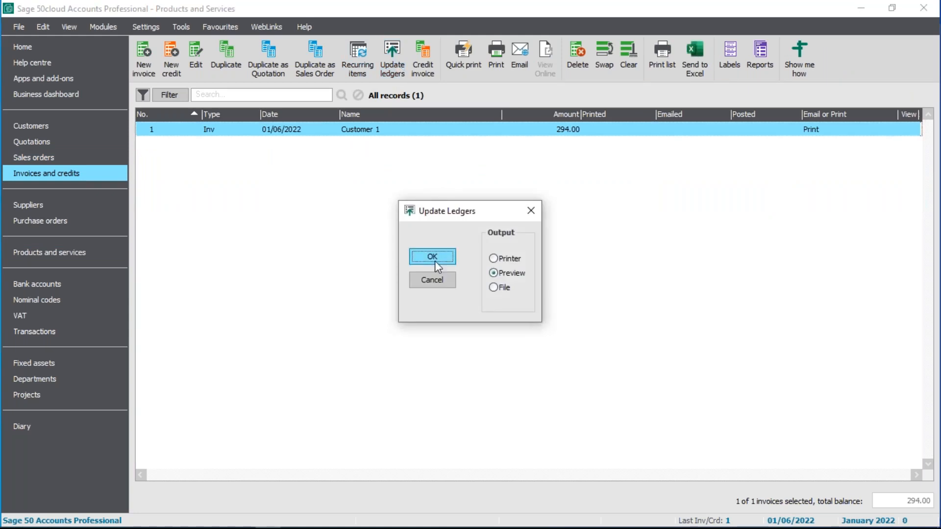
pyautogui.click(433, 258)
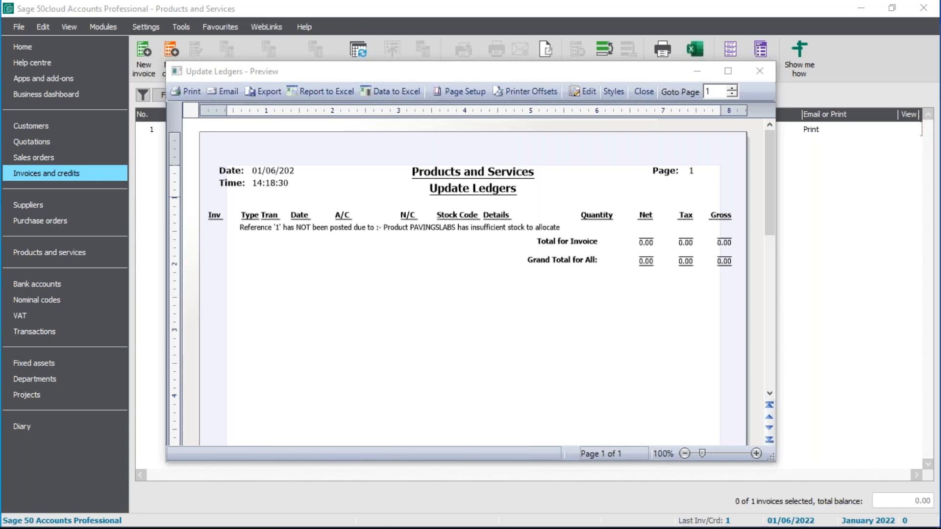
pyautogui.click(760, 71)
# Reopen the Customer 1 invoice to review its product lines, close it and return to the product list.
pyautogui.click(403, 130)
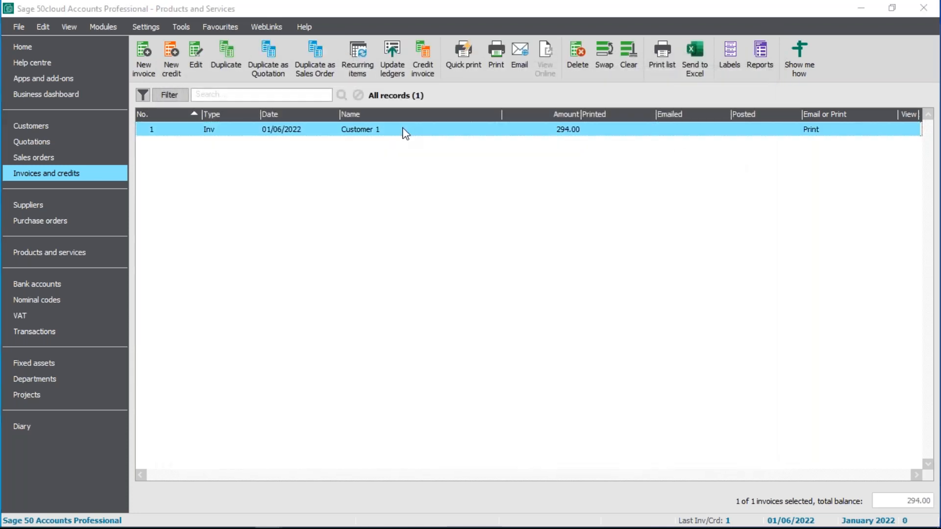
pyautogui.doubleClick(404, 131)
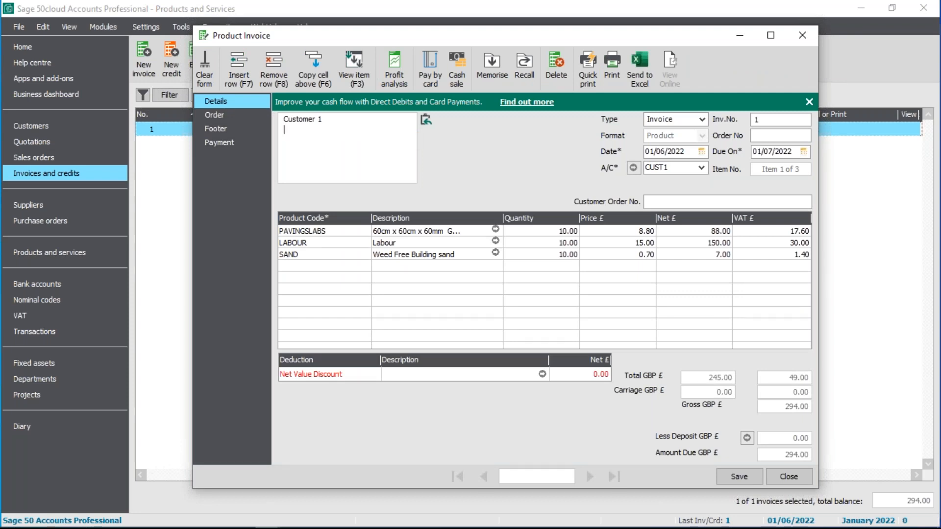
pyautogui.click(793, 480)
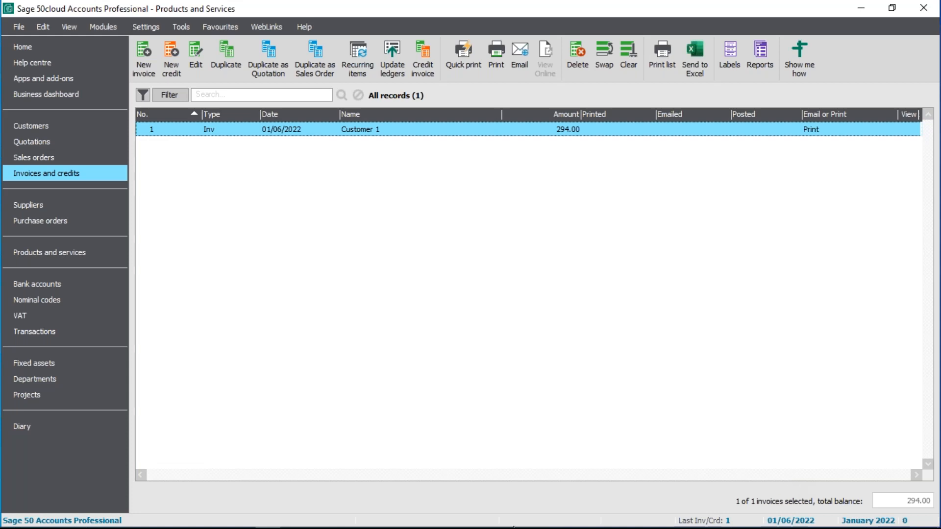
pyautogui.click(73, 255)
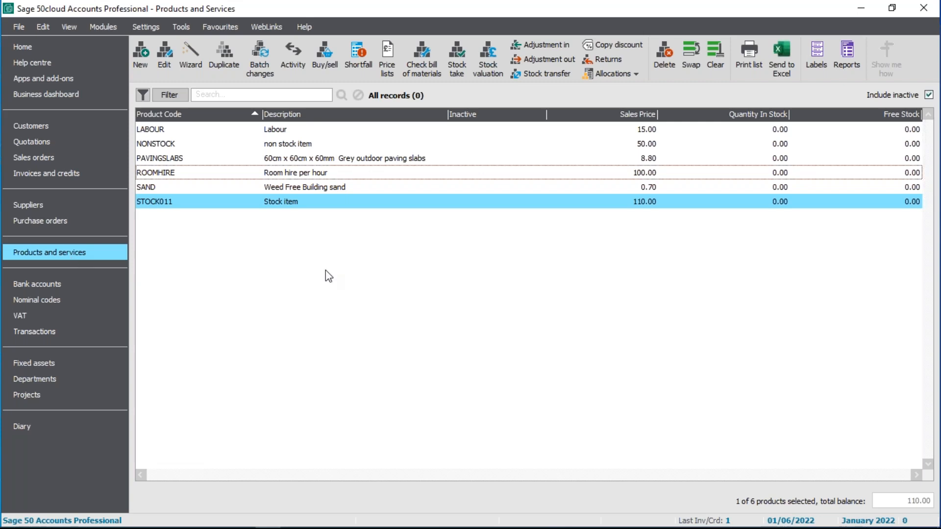
# Start a stock adjustment in for PAVINGSLABS and STOCK011, giving PAVINGSLABS a quantity of 1000 and a cost price of 6.60.
pyautogui.click(407, 162)
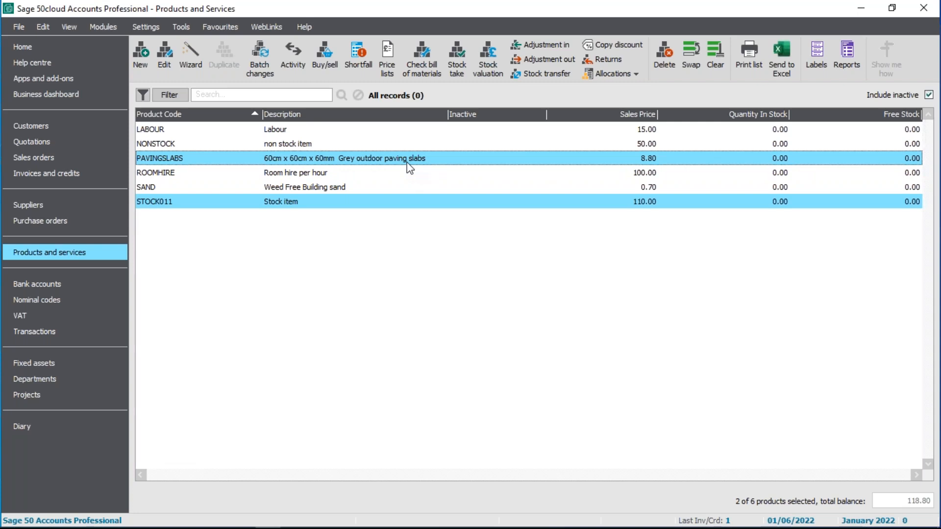
pyautogui.click(545, 46)
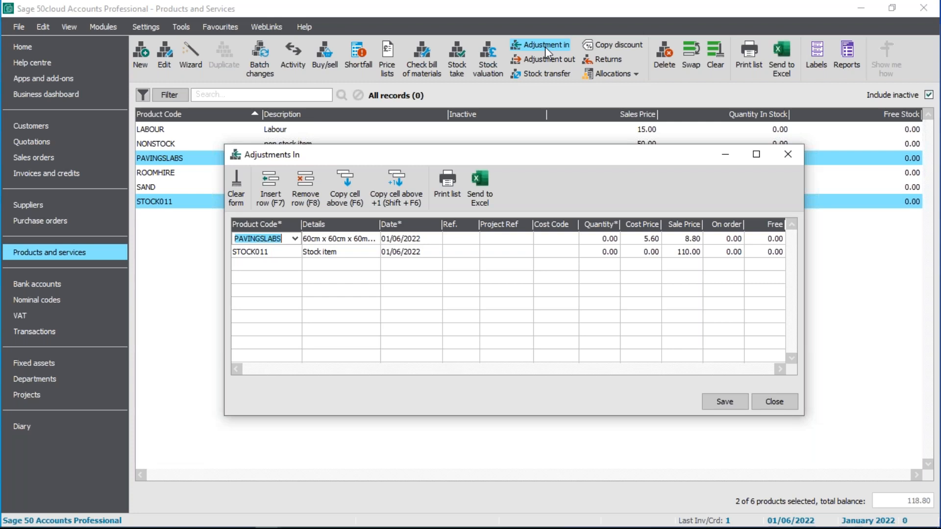
pyautogui.click(592, 239)
pyautogui.write('1')
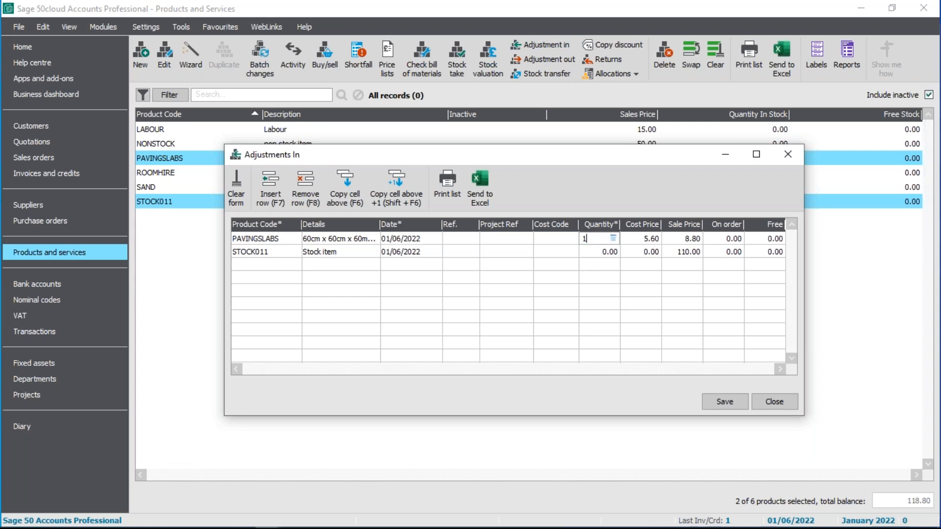
pyautogui.write('000')
pyautogui.click(644, 239)
pyautogui.click(628, 239)
pyautogui.press('BackSpace')
pyautogui.write('6')
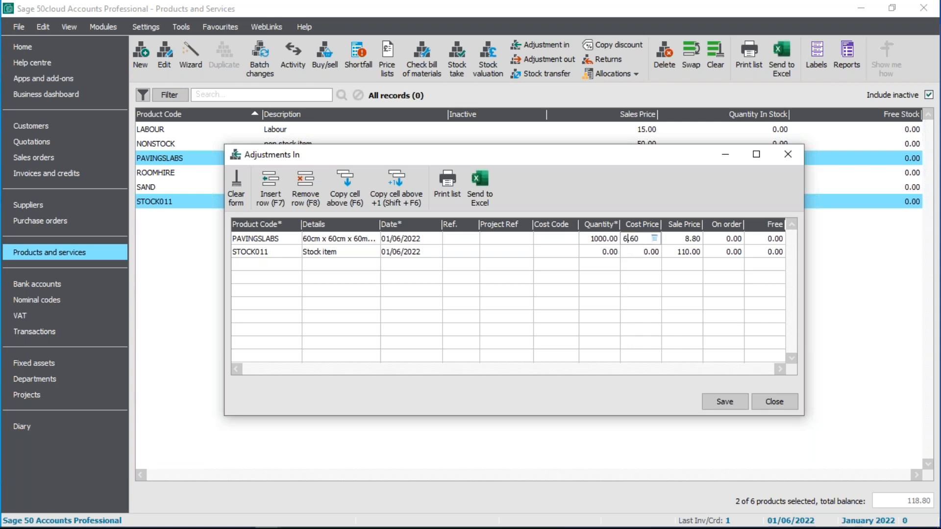
# Give STOCK011 an adjustment quantity of 50 and a cost price of 50, then save and close the adjustments.
pyautogui.click(597, 251)
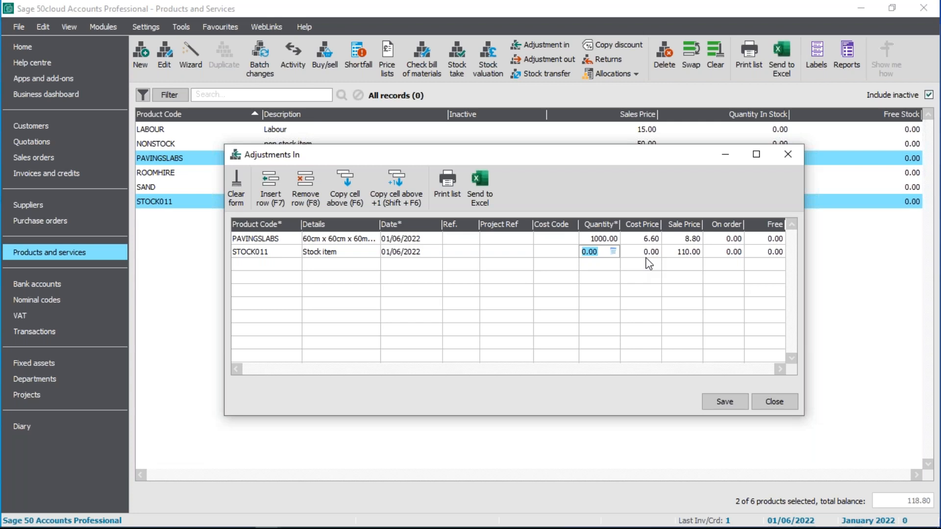
pyautogui.write('50')
pyautogui.press('Tab')
pyautogui.write('50')
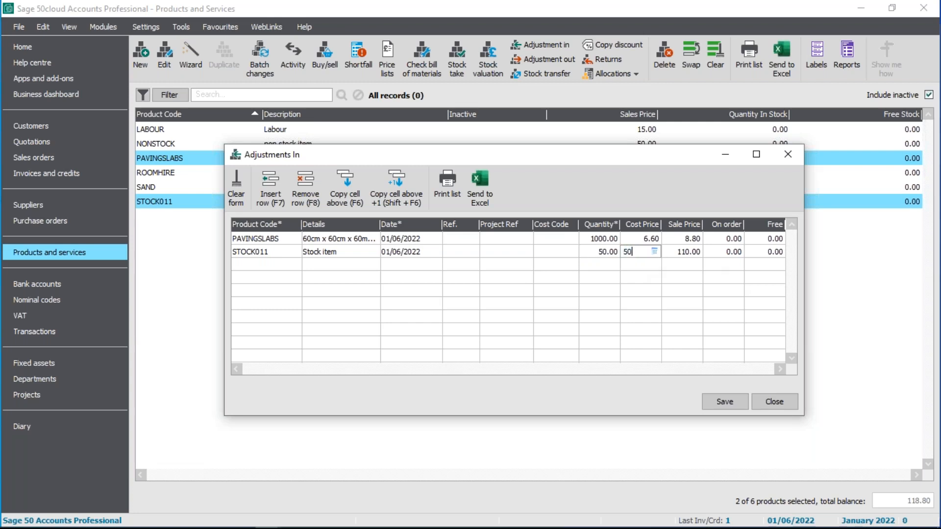
pyautogui.click(682, 267)
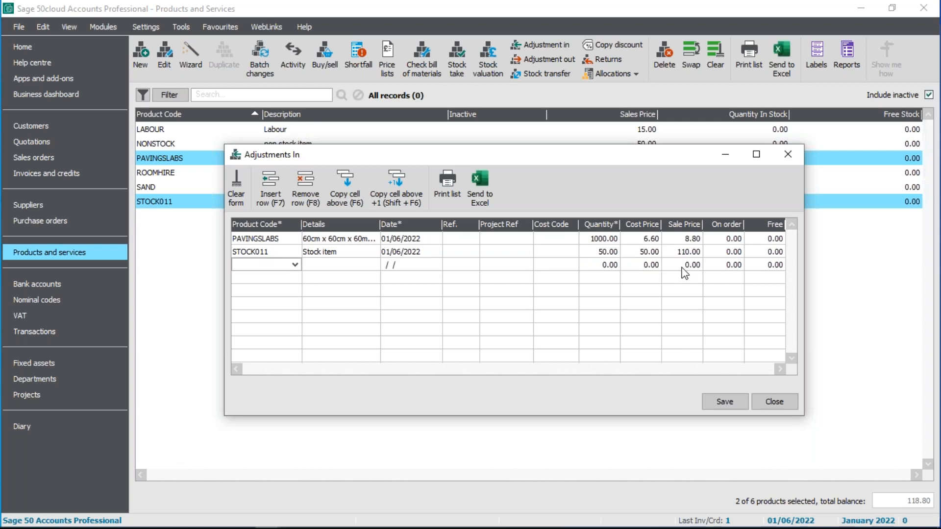
pyautogui.click(719, 406)
pyautogui.click(784, 405)
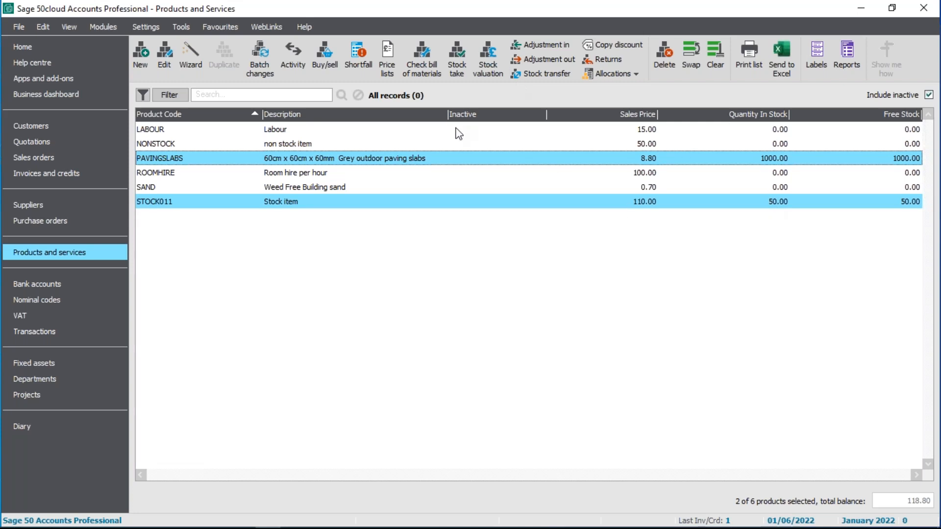
# Review the transaction activity on the PAVINGSLABS product record, then close the record.
pyautogui.keyDown('ctrl'); pyautogui.click(395, 202); pyautogui.keyUp('ctrl')
pyautogui.keyDown('ctrl'); pyautogui.click(401, 167); pyautogui.keyUp('ctrl')
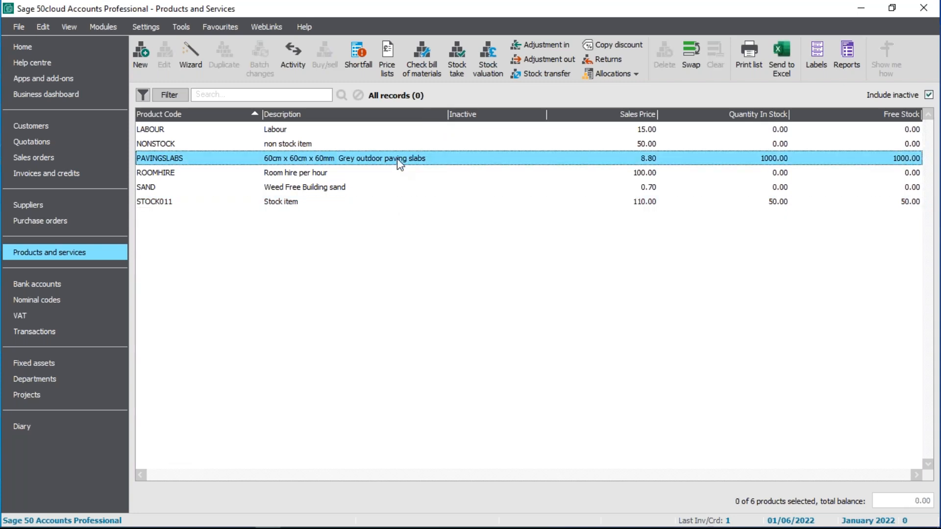
pyautogui.doubleClick(397, 159)
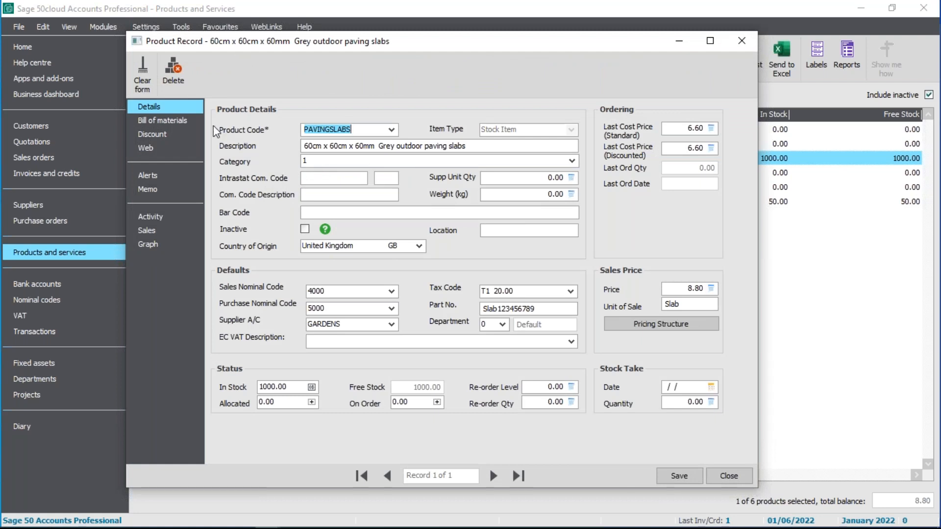
pyautogui.click(178, 212)
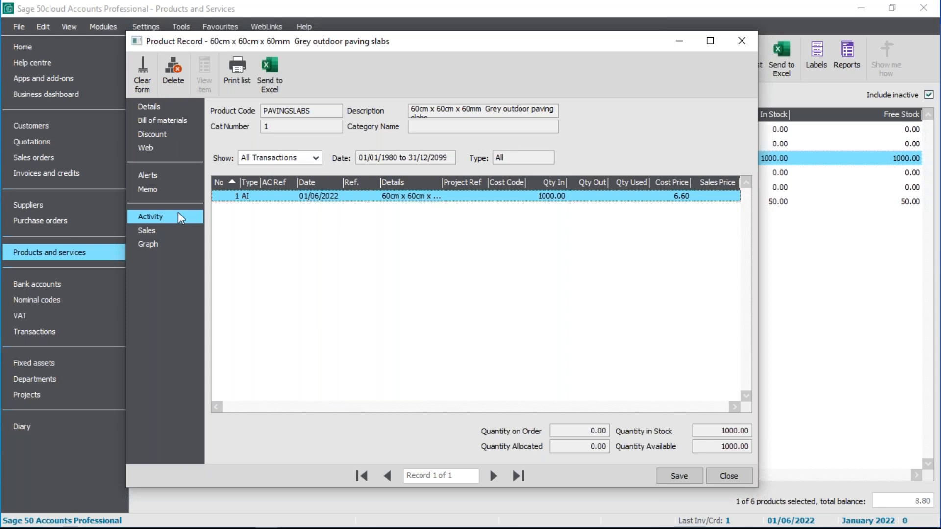
pyautogui.click(732, 474)
# Review the transaction activity on the LABOUR product record, then close the record.
pyautogui.doubleClick(287, 130)
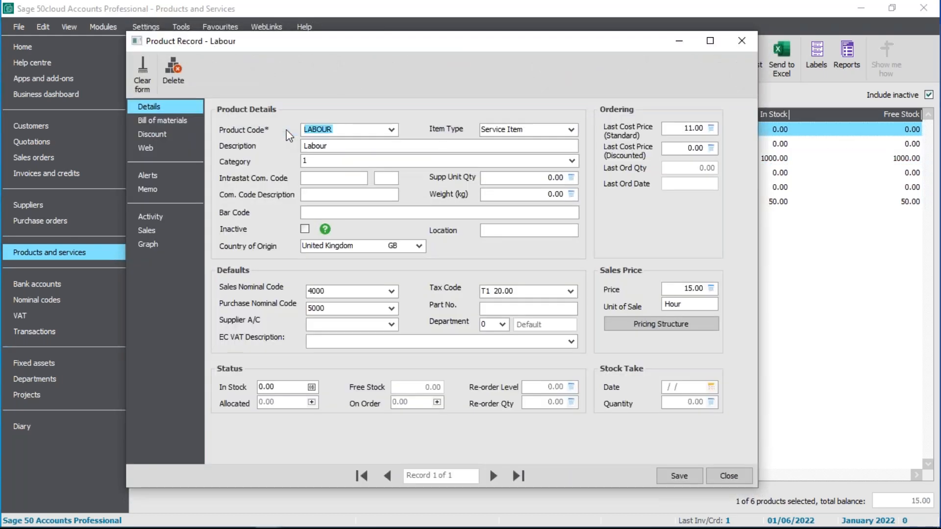
pyautogui.click(171, 217)
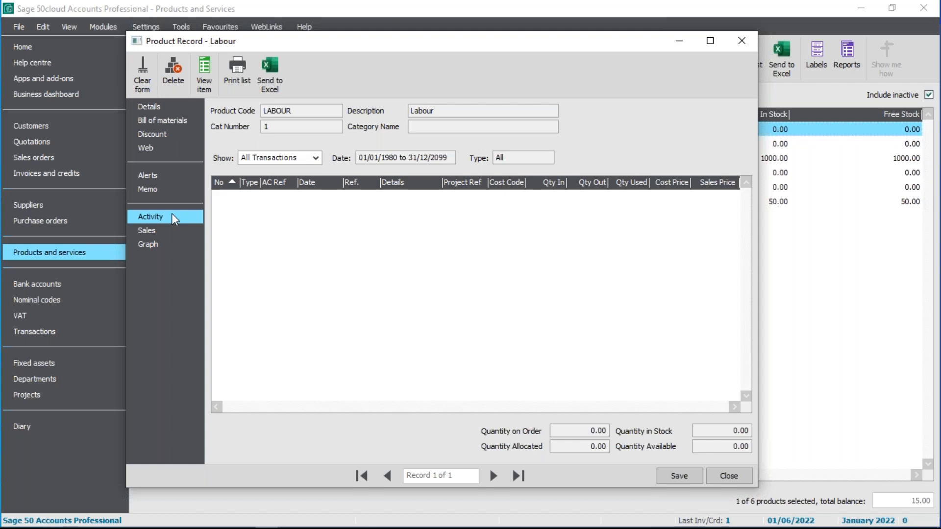
pyautogui.click(740, 474)
# Update the ledgers with the Customer 1 invoice using preview output, then close the report.
pyautogui.click(35, 172)
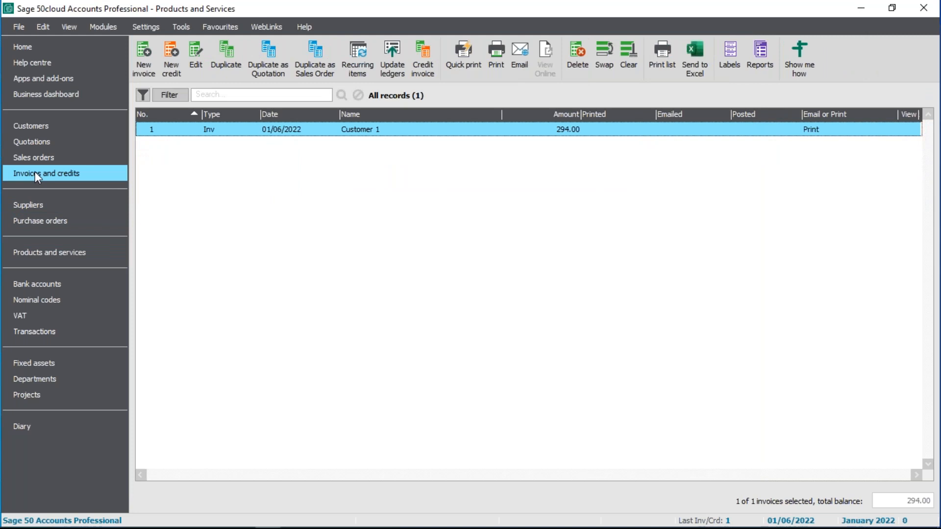
pyautogui.click(392, 60)
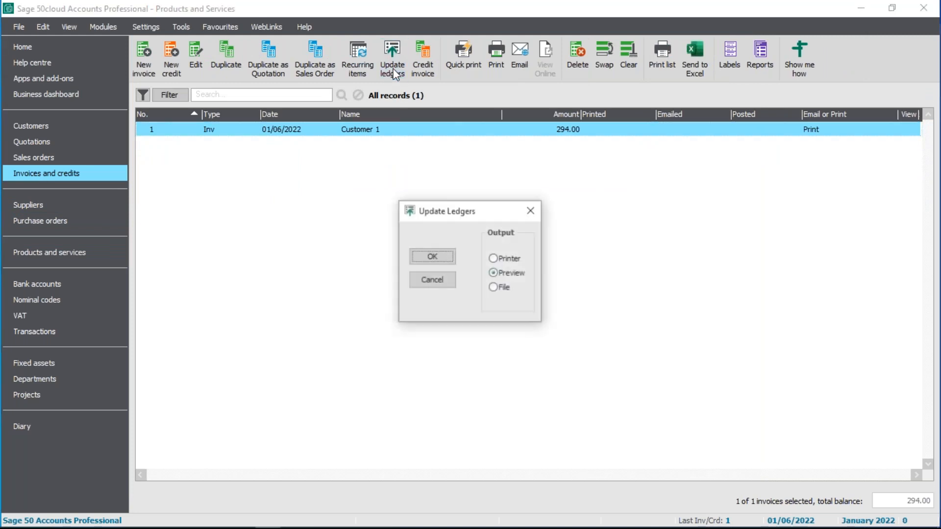
pyautogui.click(433, 257)
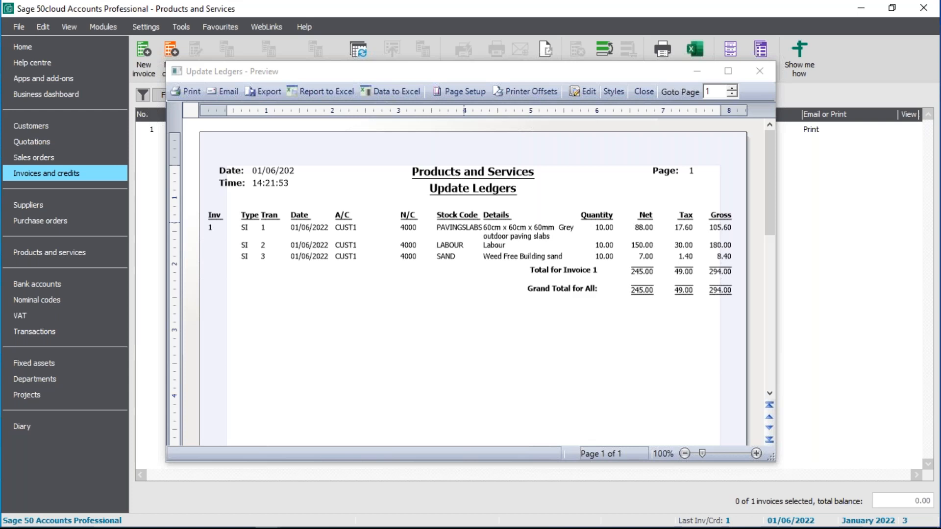
pyautogui.click(760, 71)
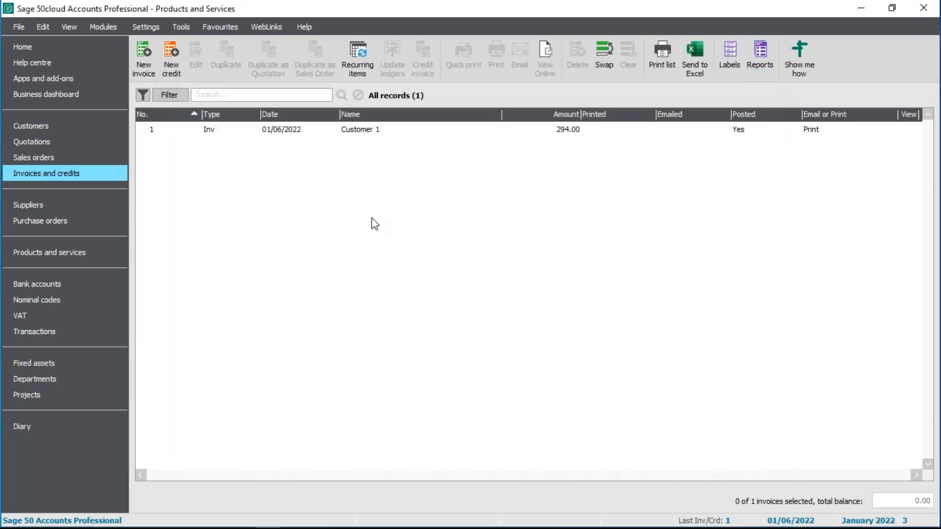
# Check the stock quantities in the product list, then try to make a stock adjustment in for LABOUR and close without saving.
pyautogui.click(44, 252)
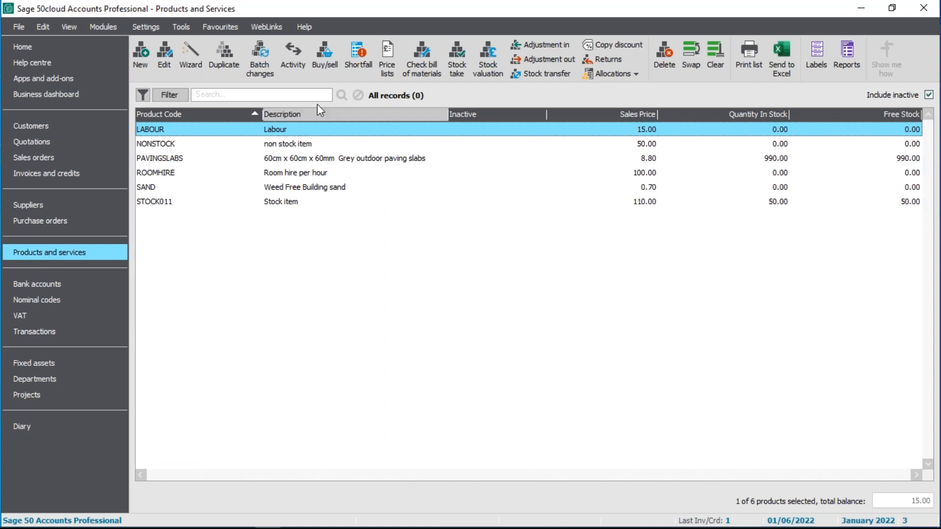
pyautogui.click(550, 45)
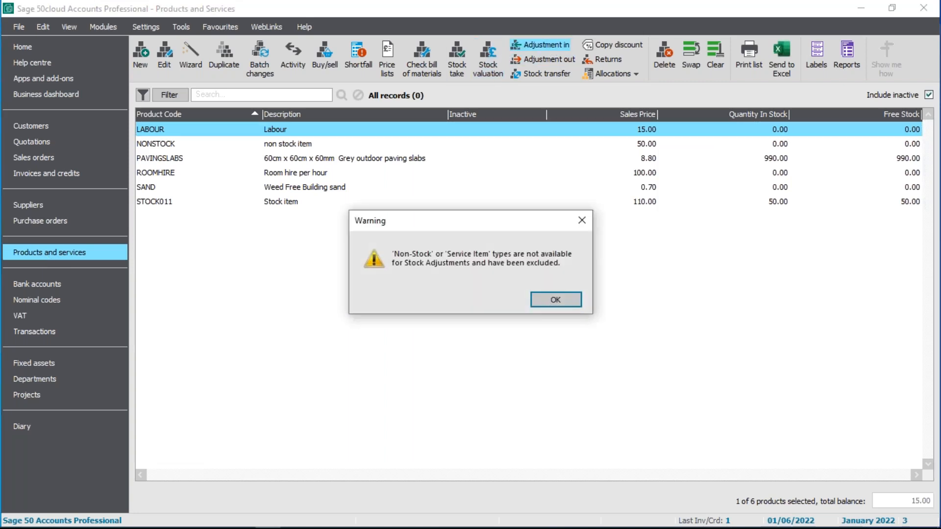
pyautogui.click(559, 298)
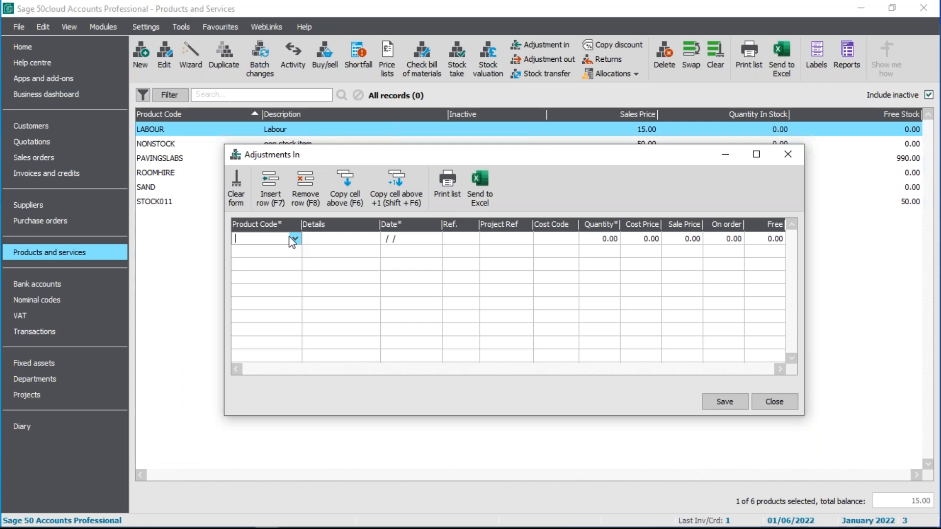
pyautogui.click(295, 238)
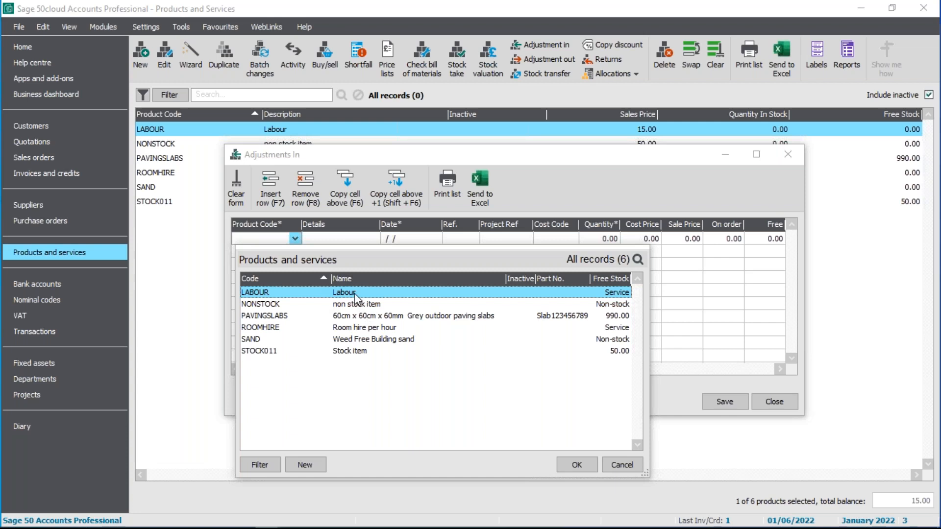
pyautogui.click(632, 465)
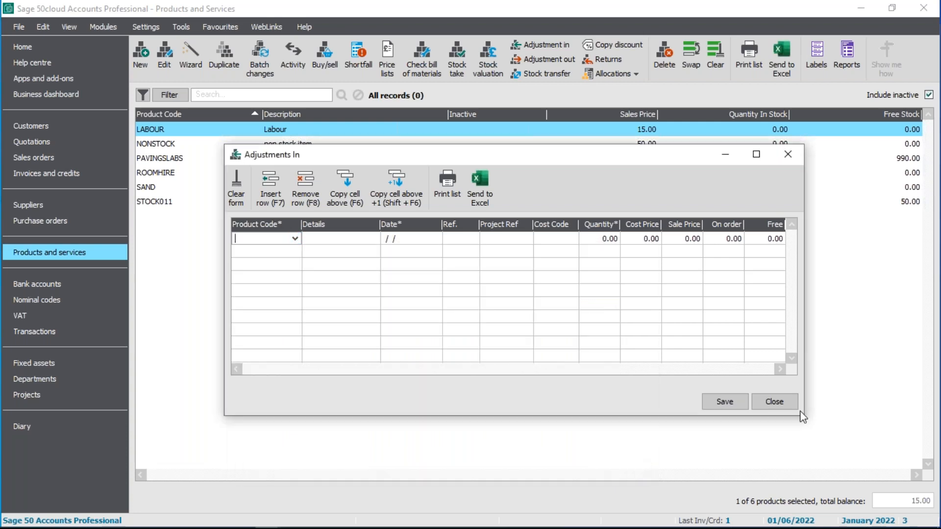
pyautogui.click(784, 406)
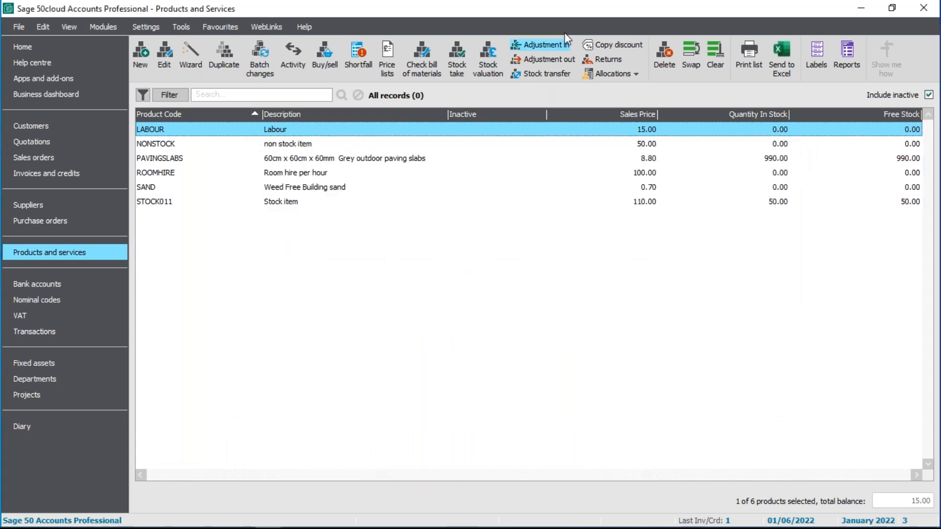
pyautogui.click(554, 46)
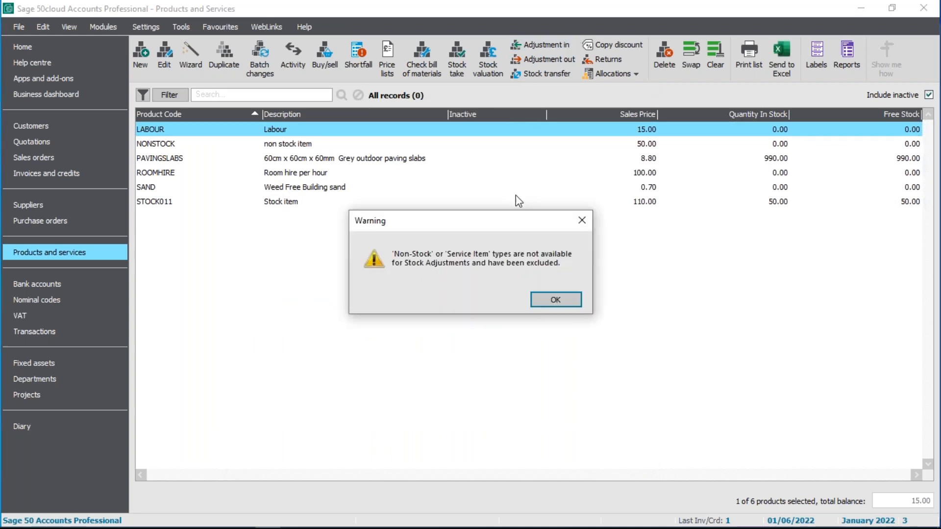
pyautogui.click(556, 300)
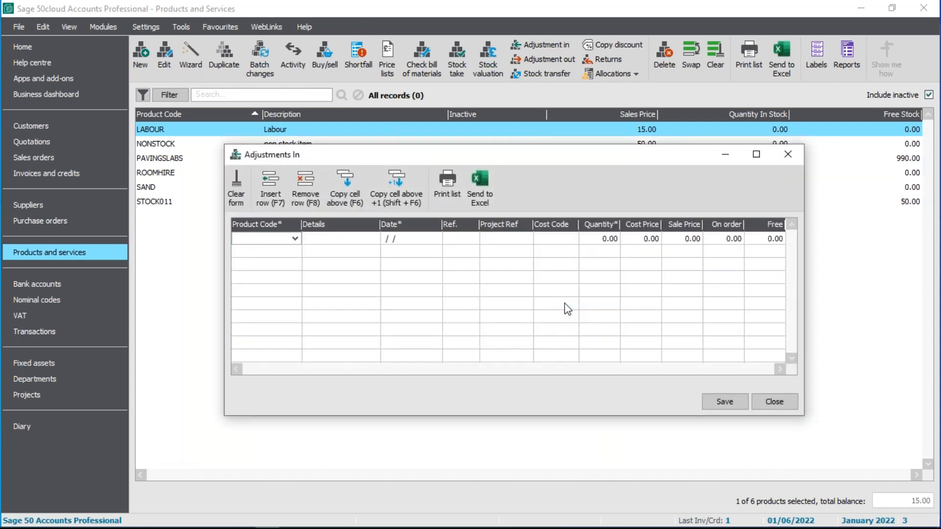
pyautogui.click(788, 156)
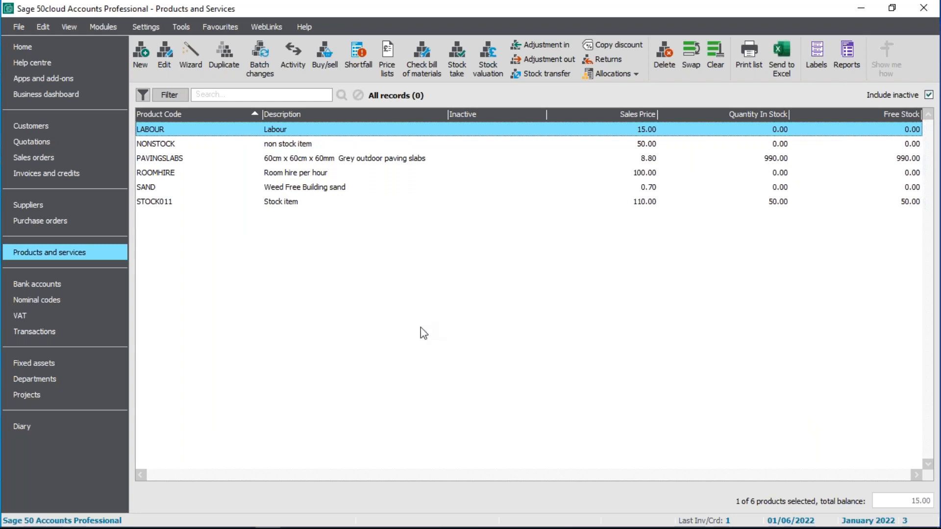
# Start a stock take and add the PAVINGSLABS and STOCK011 products to it.
pyautogui.click(461, 77)
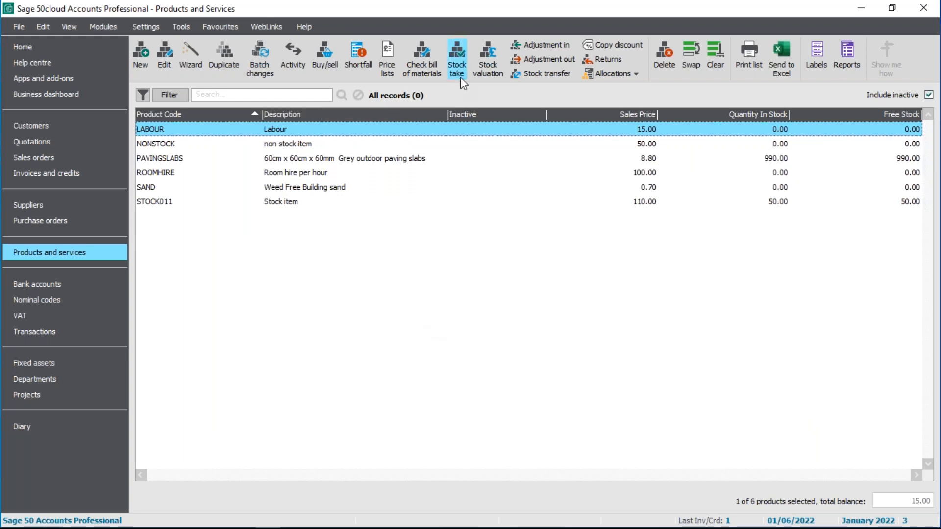
pyautogui.click(745, 407)
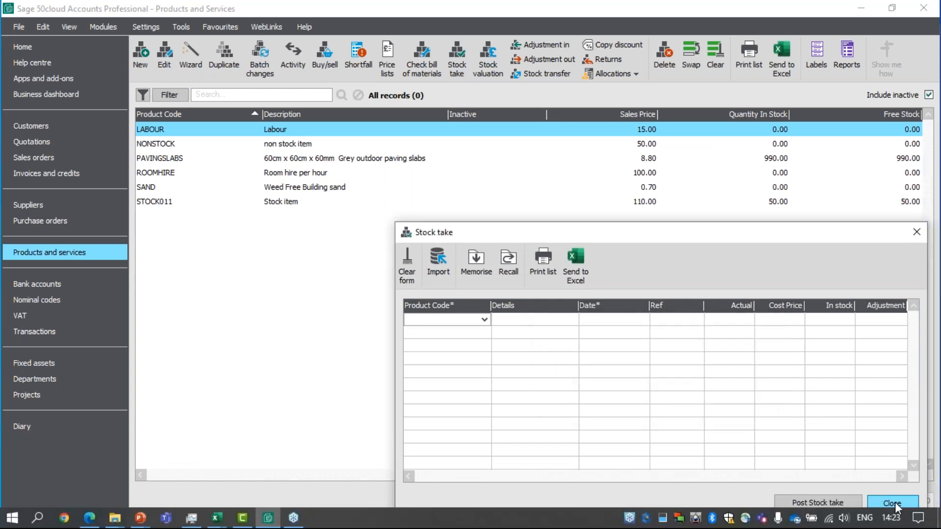
pyautogui.click(485, 320)
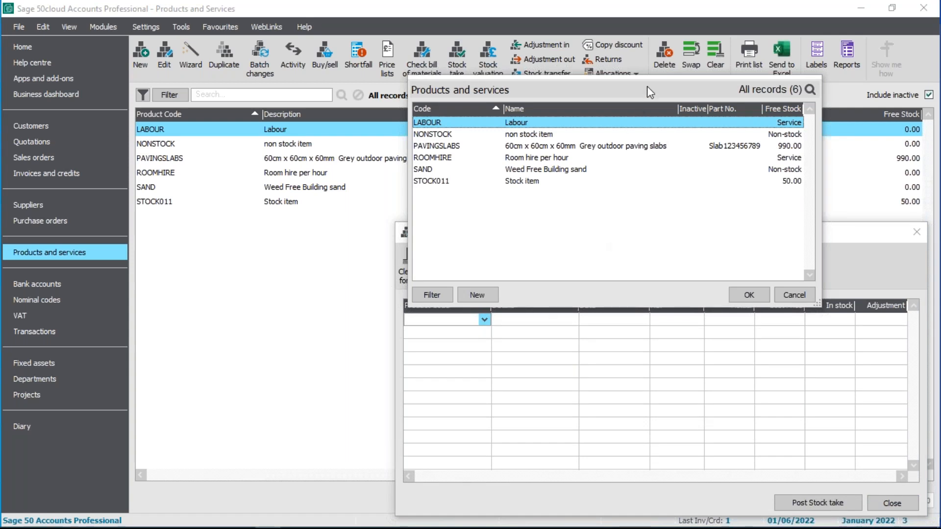
pyautogui.click(537, 145)
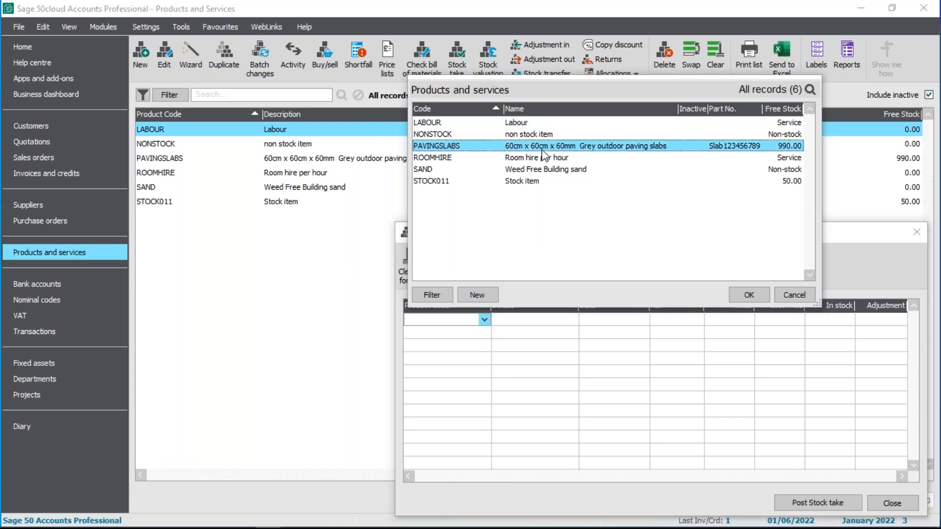
pyautogui.click(739, 294)
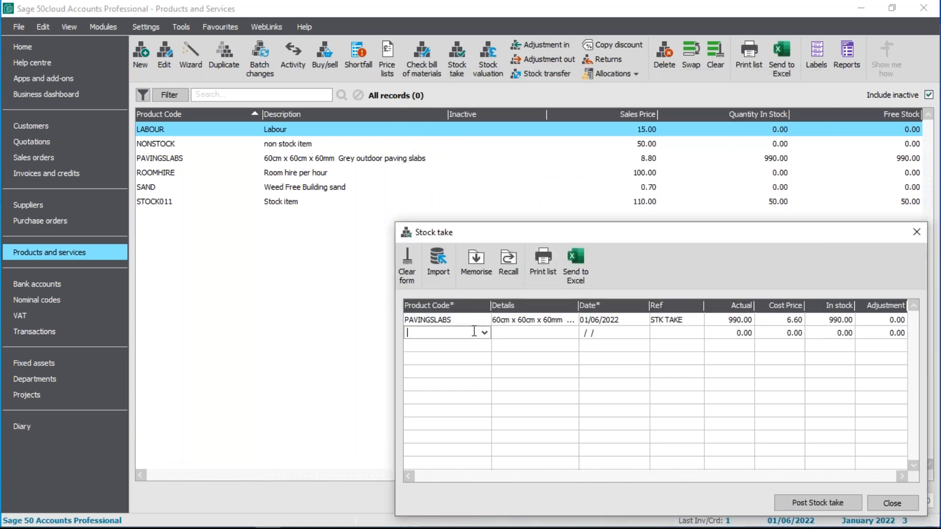
pyautogui.click(484, 334)
pyautogui.doubleClick(531, 204)
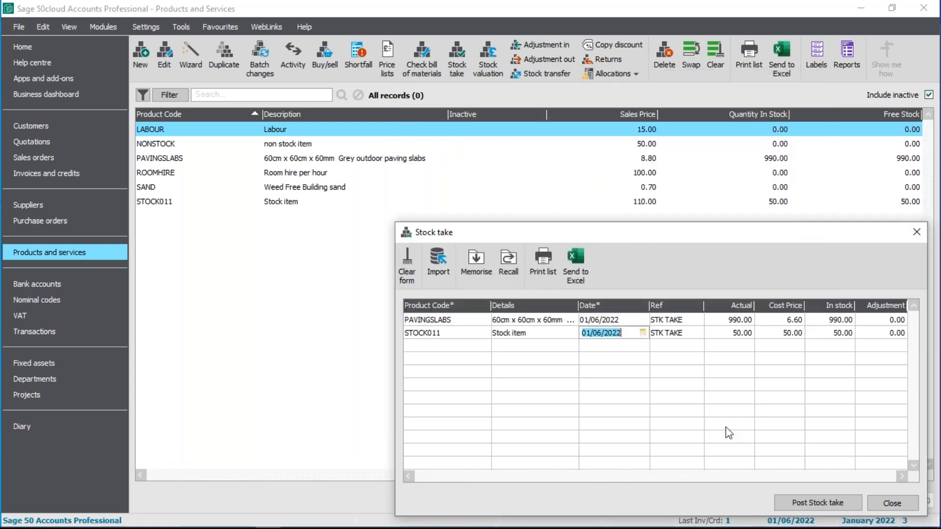
pyautogui.moveTo(759, 231); pyautogui.dragTo(673, 105)
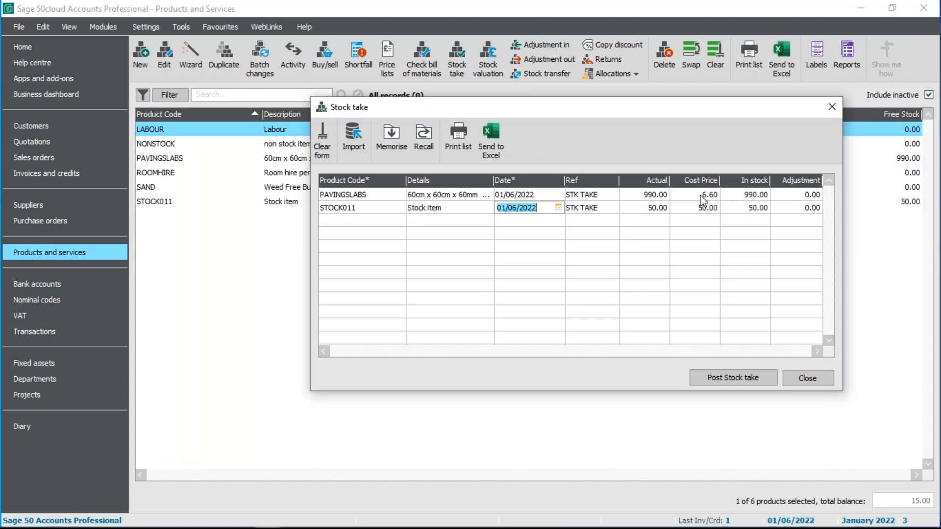
# Set the actual quantity of PAVINGSLABS to 980 in the stock take, then close it without saving.
pyautogui.click(649, 195)
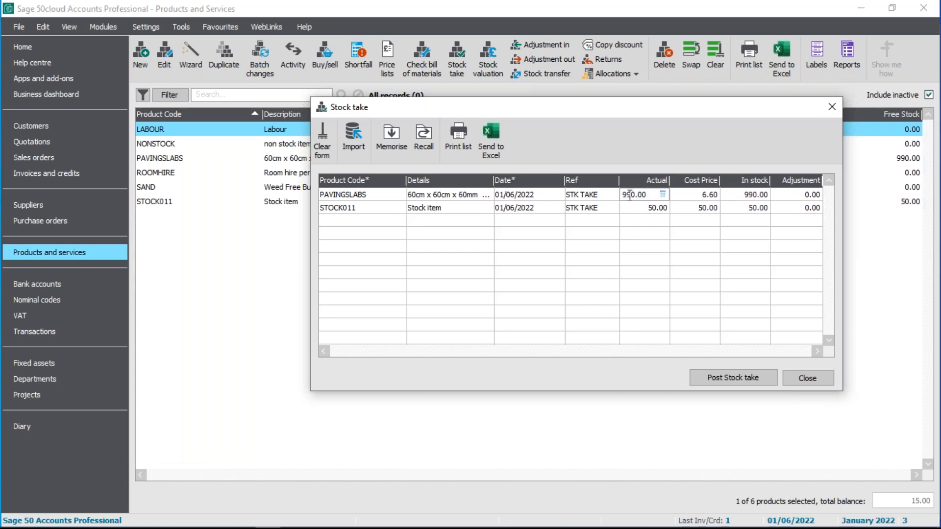
pyautogui.write('980')
pyautogui.press('Return')
pyautogui.click(804, 379)
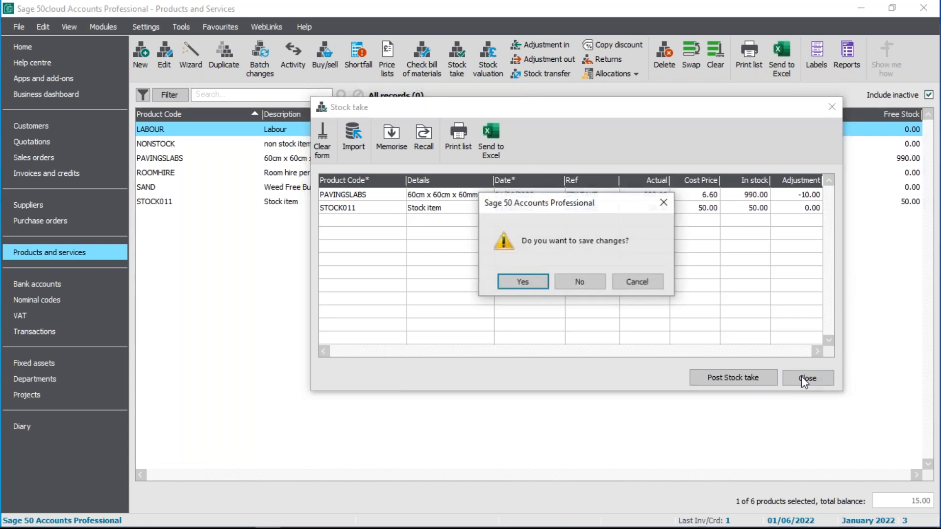
pyautogui.click(569, 282)
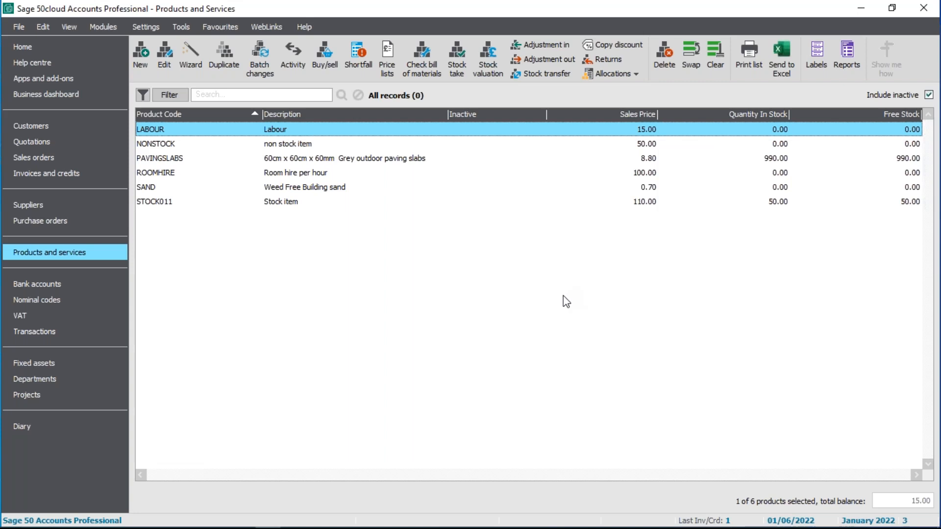
# From the program information, open the program directory's Import Templates folder and open Product Record FULL template.xls in a maximised Excel window.
pyautogui.click(302, 27)
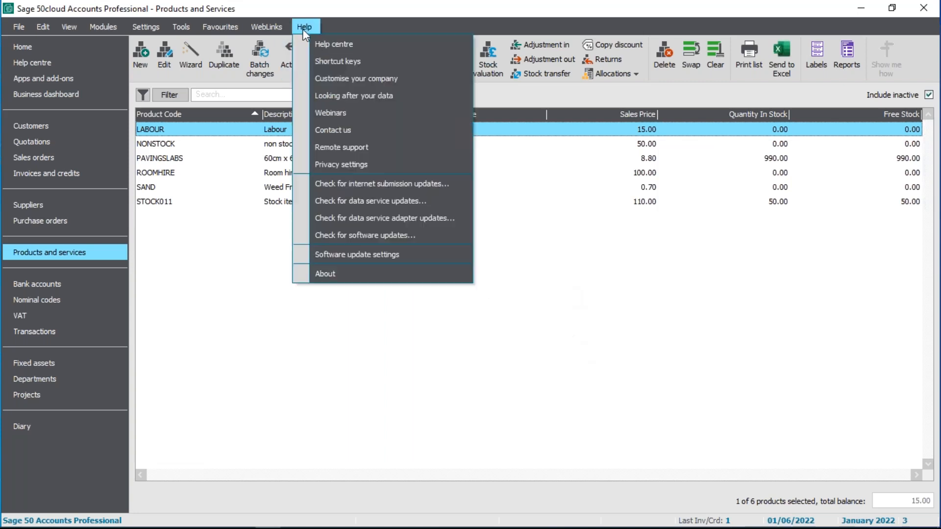
pyautogui.click(326, 274)
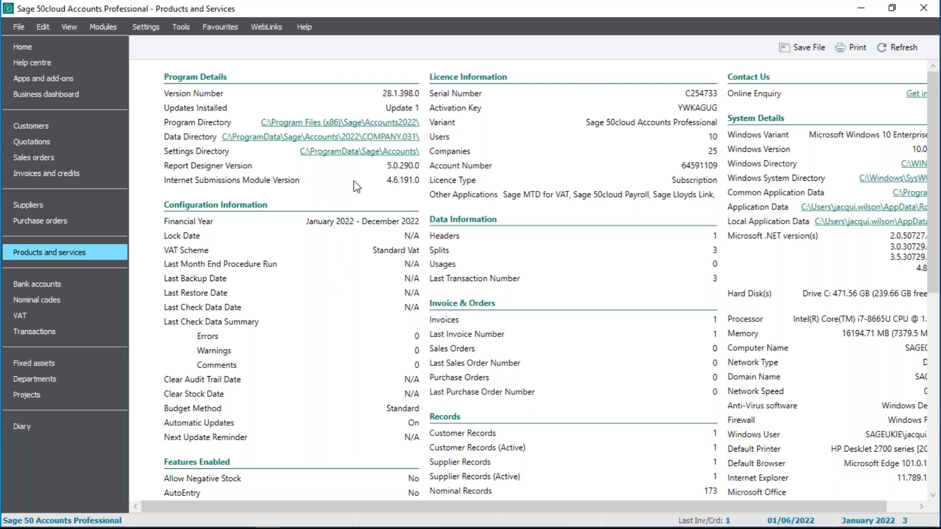
pyautogui.click(363, 129)
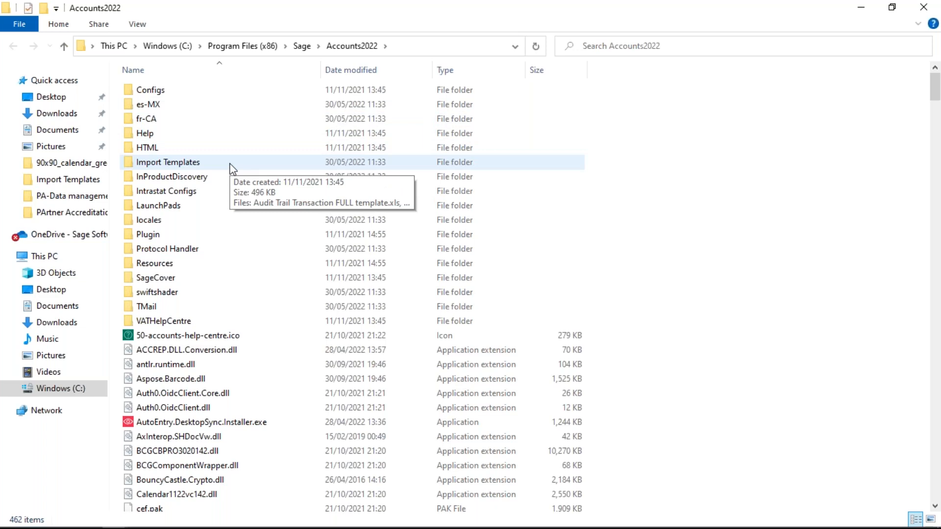
pyautogui.doubleClick(207, 164)
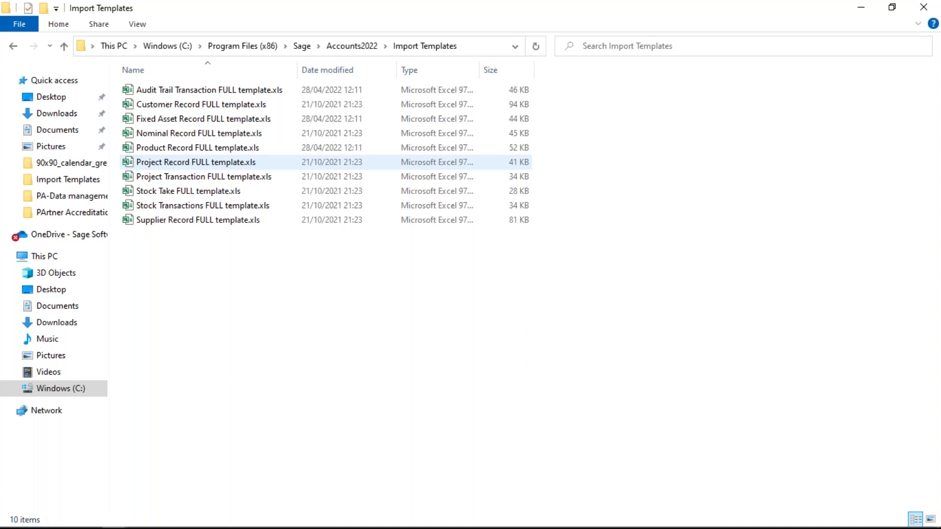
pyautogui.click(210, 151)
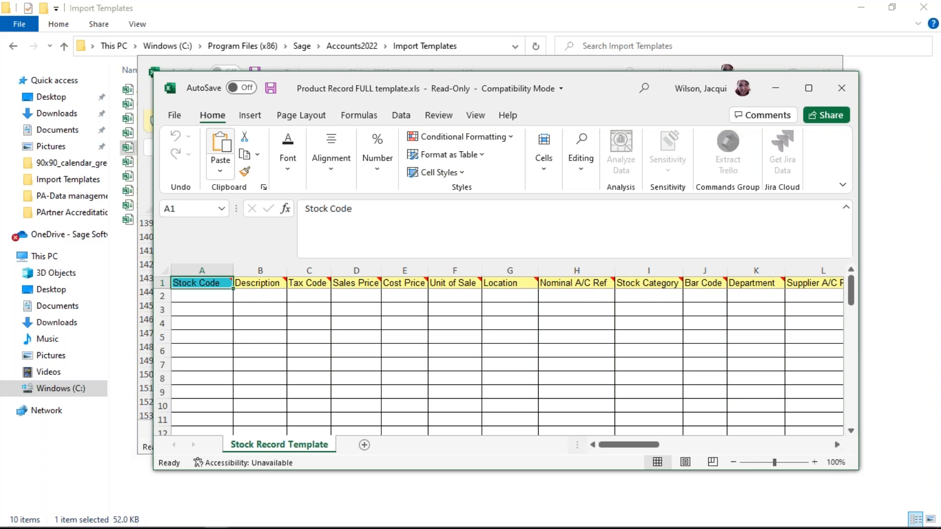
pyautogui.click(811, 87)
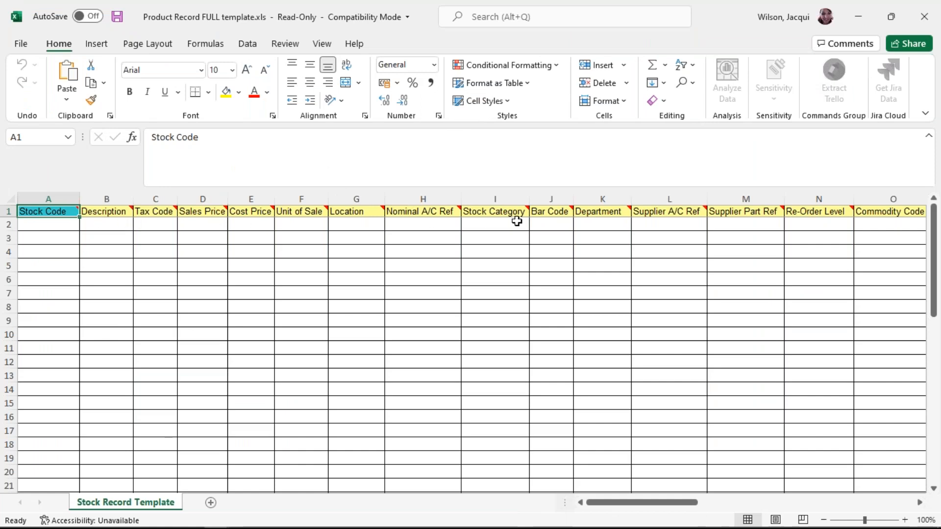
# Examine the product template's columns and the header notes explaining fields such as Supplier A/C Ref and Nominal A/C Ref.
pyautogui.moveTo(651, 216)
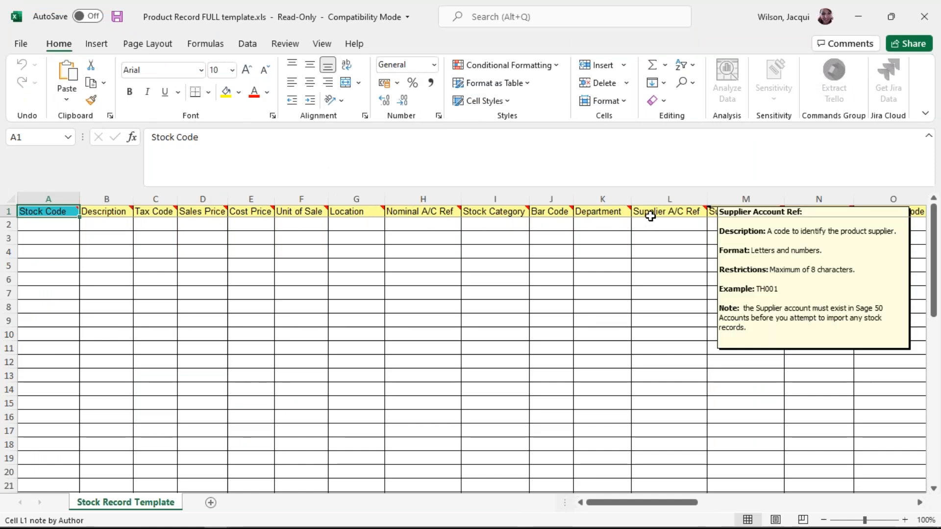
pyautogui.click(56, 226)
pyautogui.click(90, 224)
pyautogui.click(152, 225)
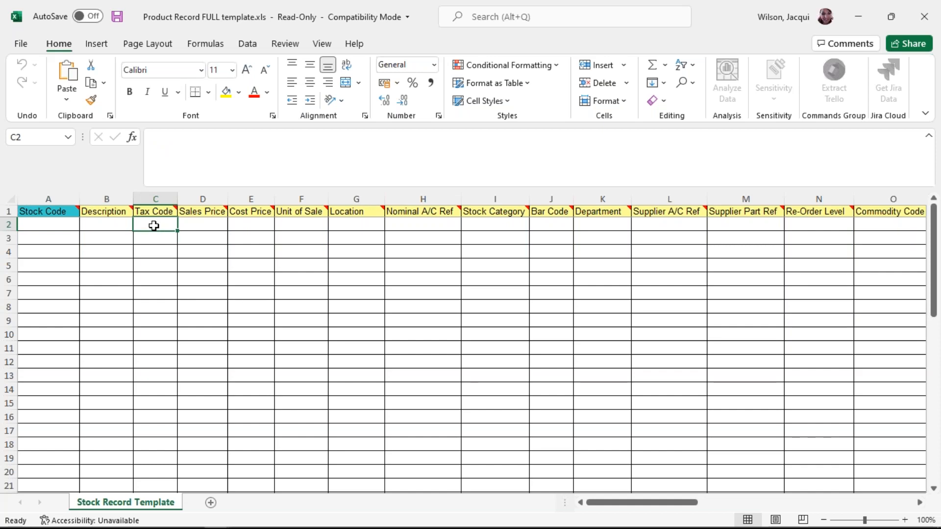
pyautogui.click(54, 233)
pyautogui.click(57, 225)
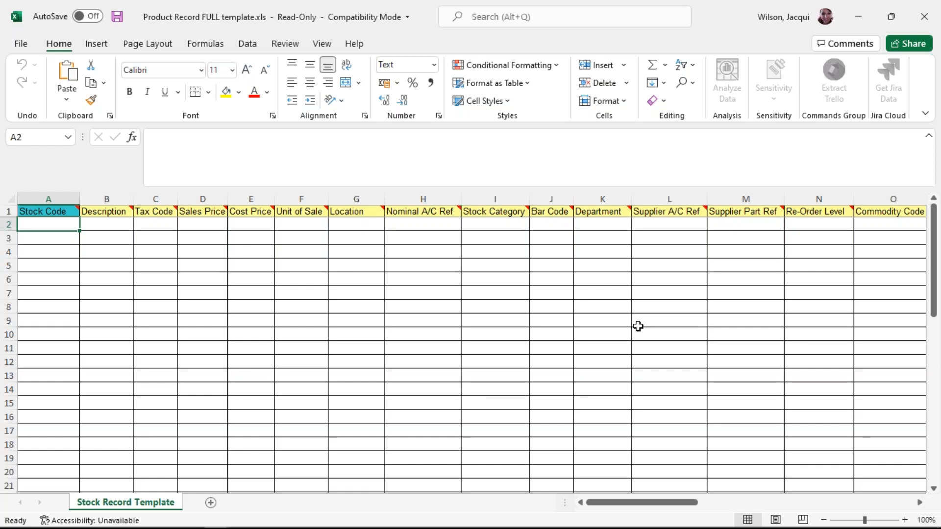
pyautogui.moveTo(35, 206)
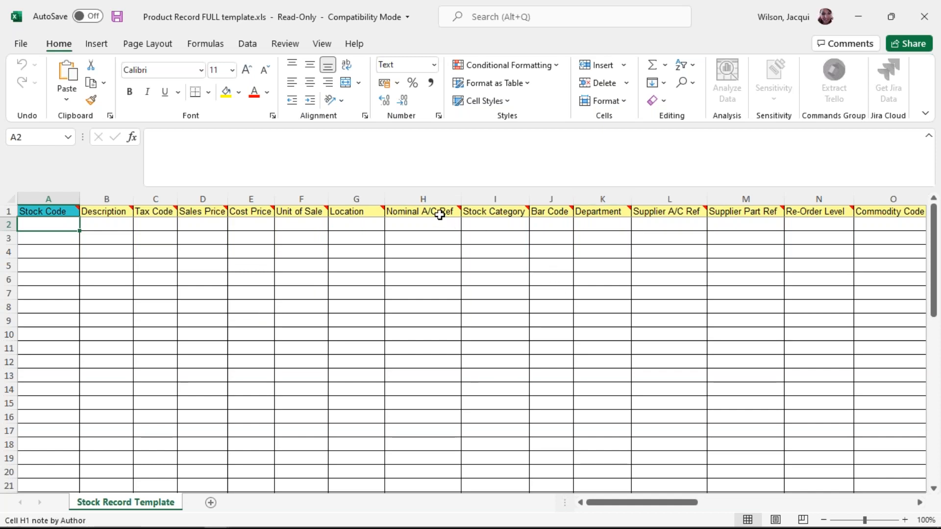
pyautogui.moveTo(437, 212)
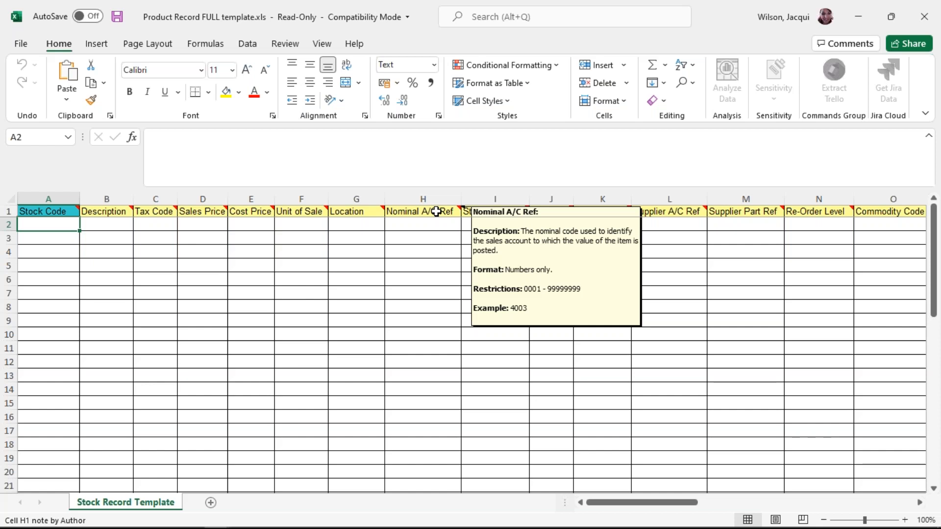
pyautogui.moveTo(359, 209)
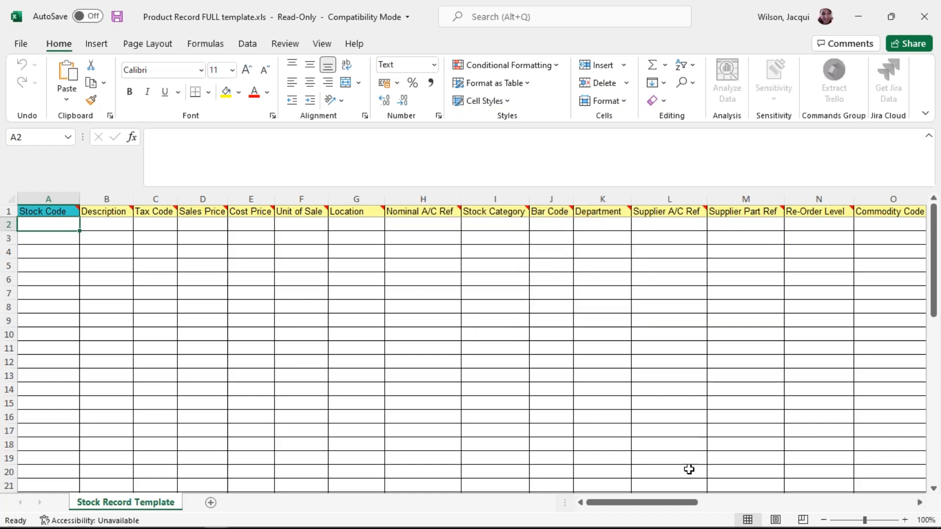
# Show the list of allowed values for the first Item Type cell in the product template.
pyautogui.moveTo(631, 508); pyautogui.dragTo(735, 518)
pyautogui.click(736, 211)
pyautogui.click(730, 225)
pyautogui.click(754, 224)
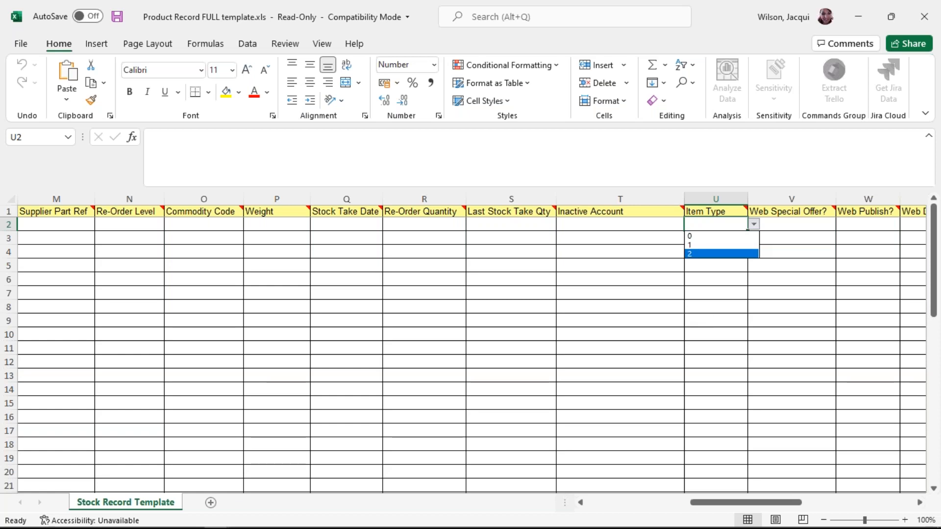
# Switch back to Sage 50 Accounts, check the item type options on the LABOUR product record, and close it without saving.
pyautogui.moveTo(337, 515)
pyautogui.click(267, 518)
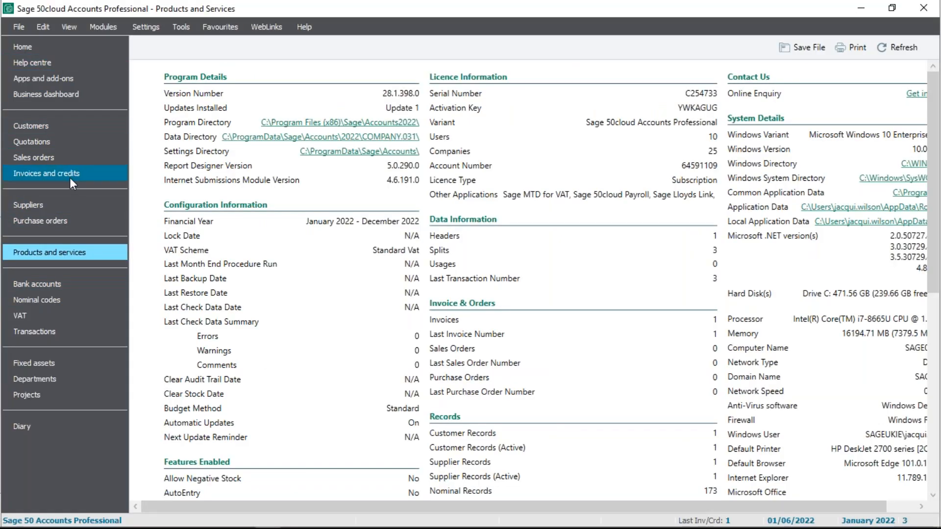
pyautogui.click(74, 251)
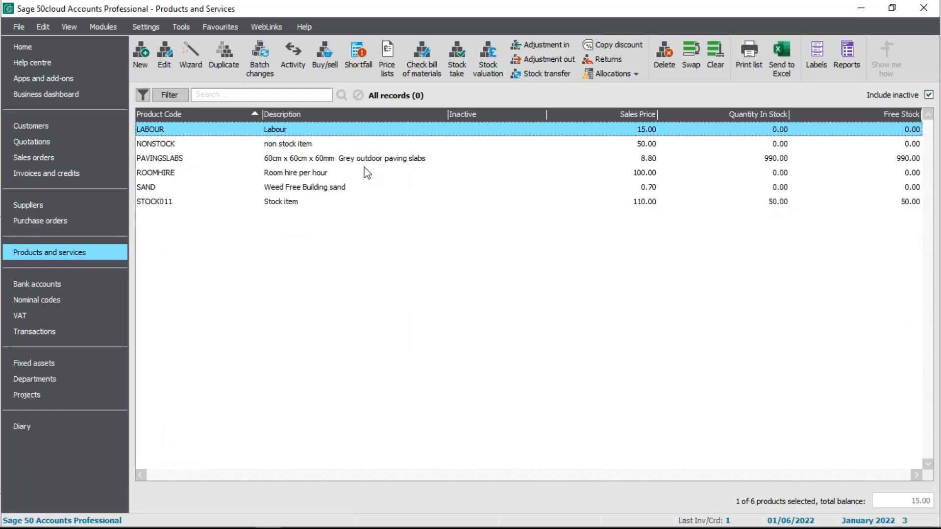
pyautogui.doubleClick(393, 130)
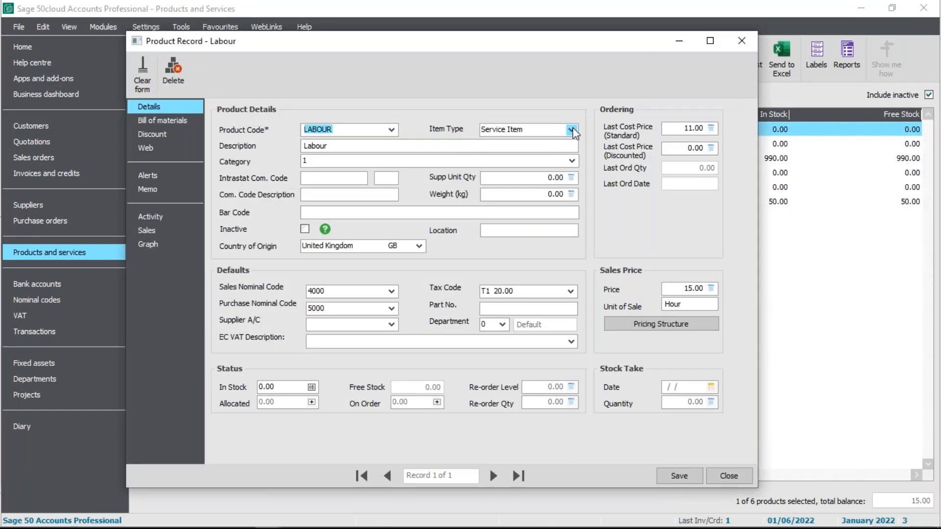
pyautogui.click(571, 129)
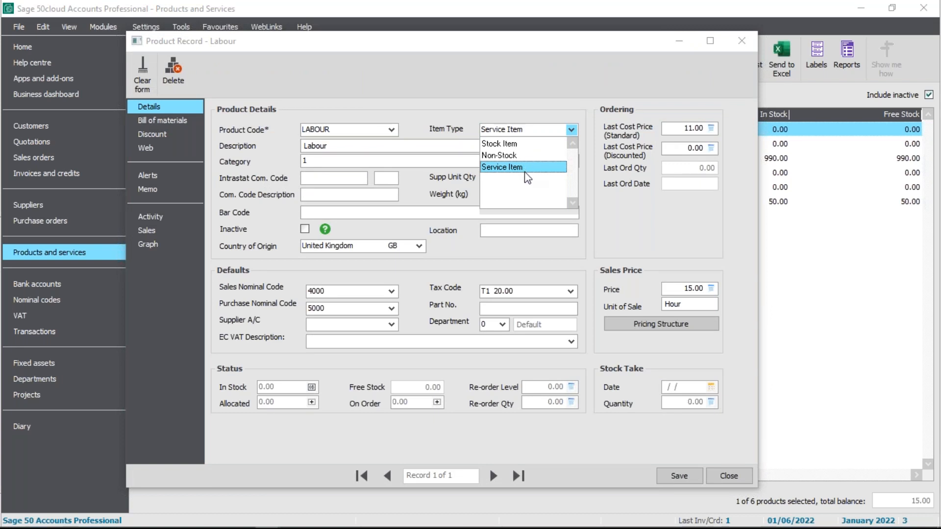
pyautogui.click(729, 475)
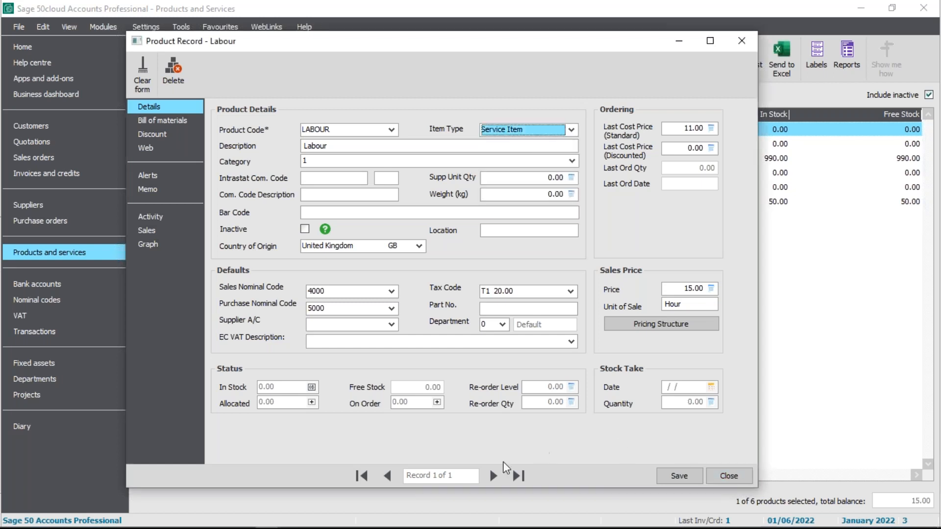
pyautogui.click(742, 41)
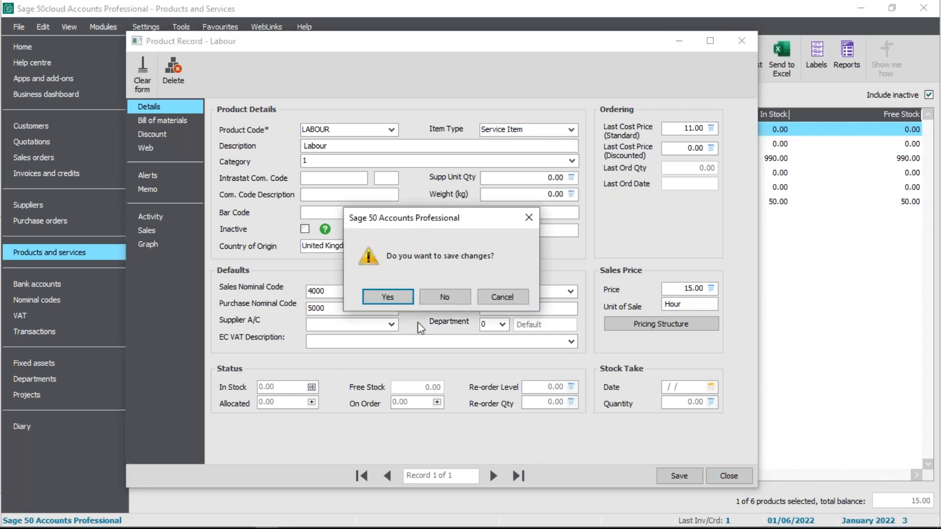
pyautogui.click(453, 294)
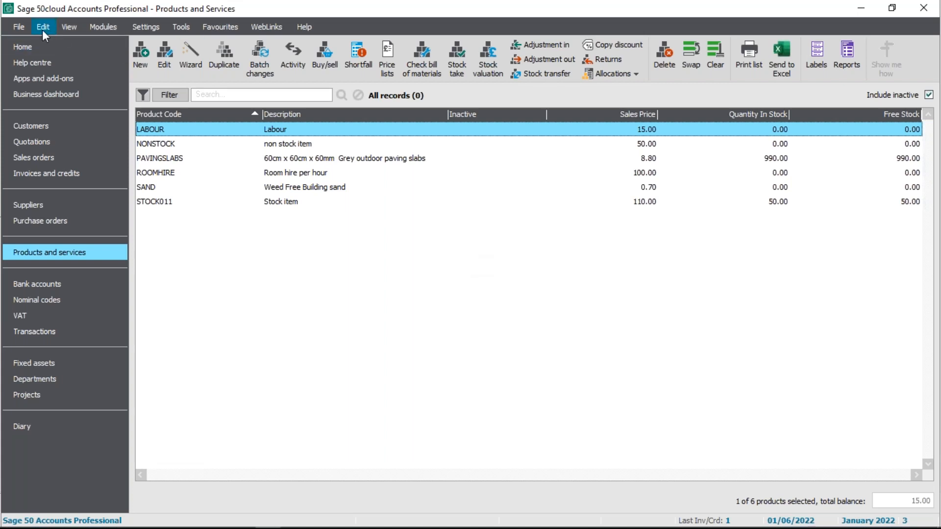
# Reopen the LABOUR product record to review its details, then close it.
pyautogui.click(22, 28)
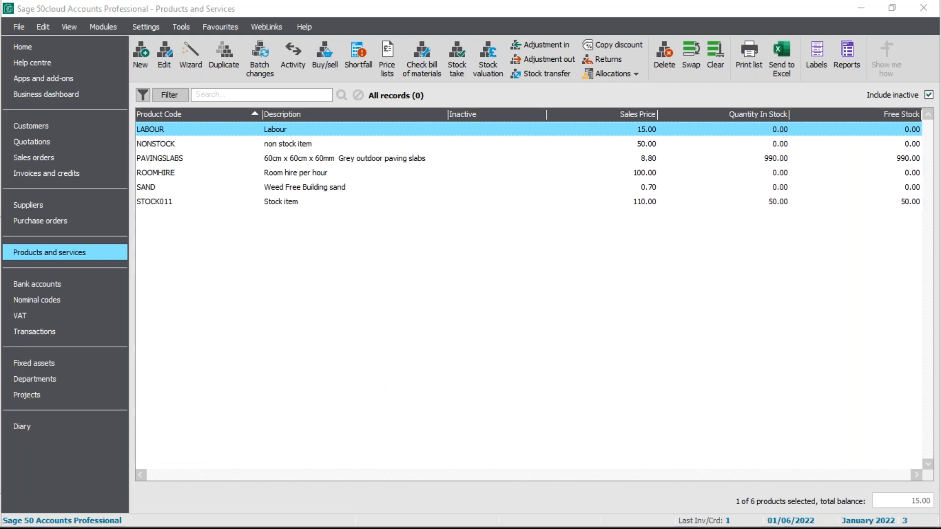
pyautogui.click(416, 126)
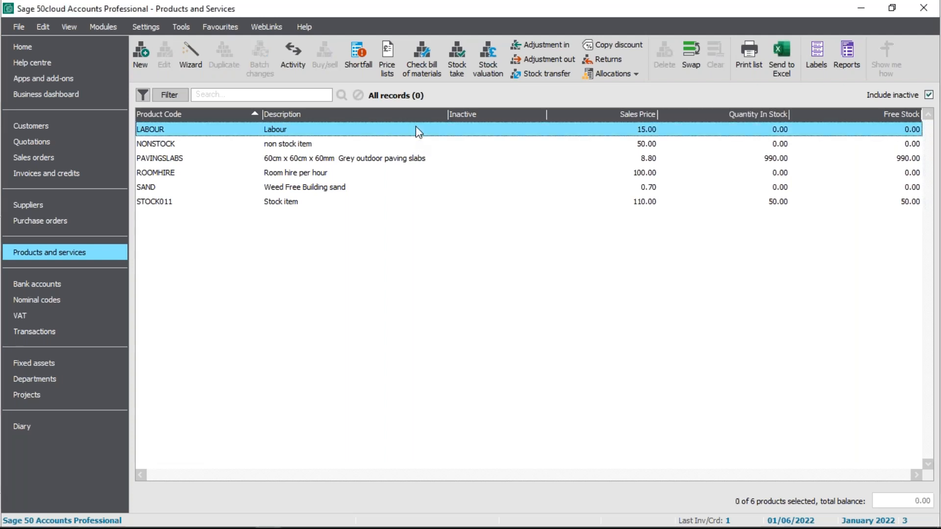
pyautogui.doubleClick(416, 126)
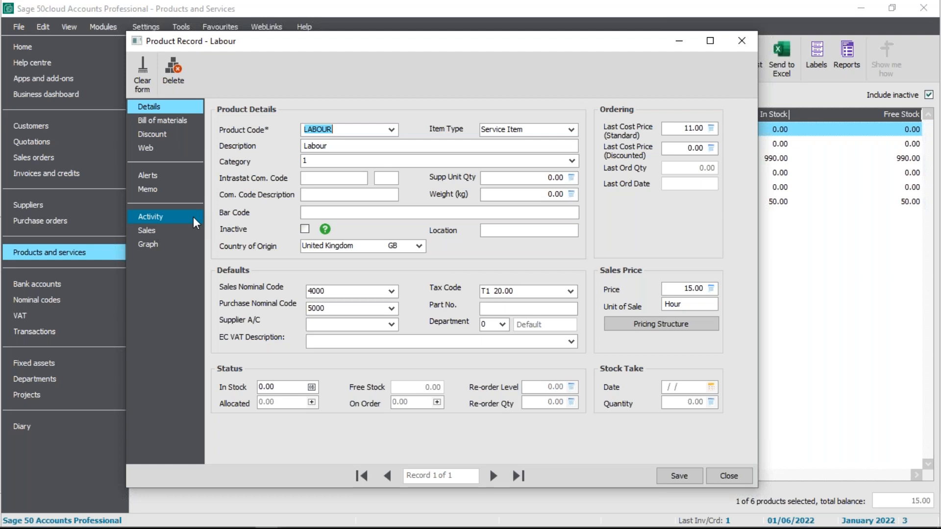
pyautogui.click(724, 476)
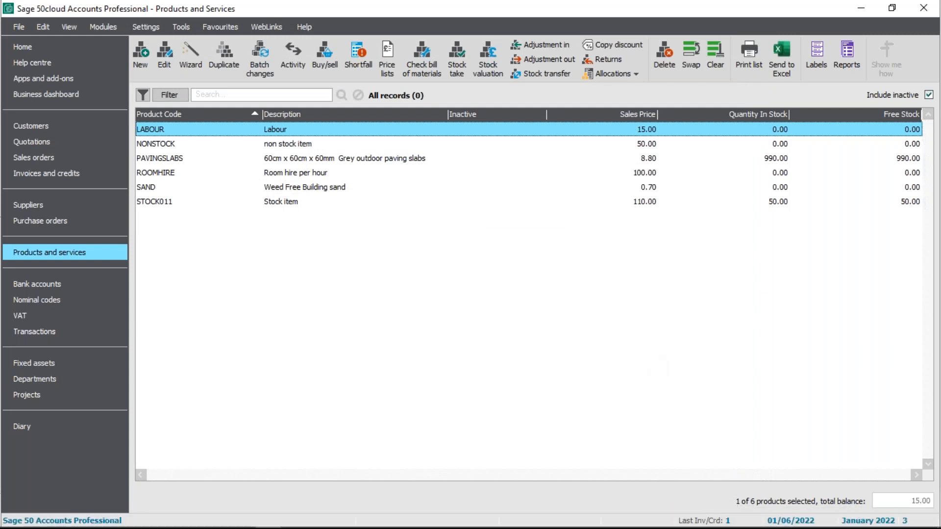
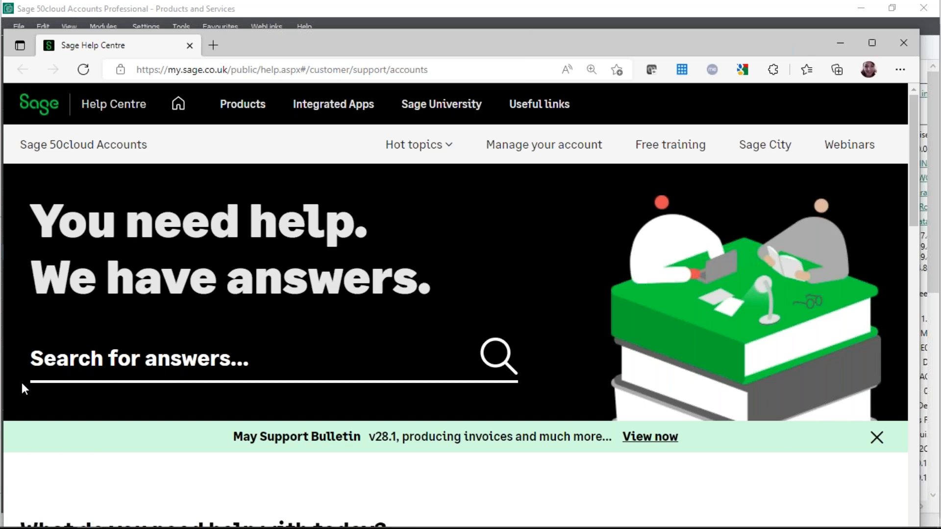
# Switch to the Sage Help Centre in the browser and search it for "webinars".
pyautogui.click(130, 348)
pyautogui.click(877, 45)
pyautogui.scroll(-3, 337, 441)
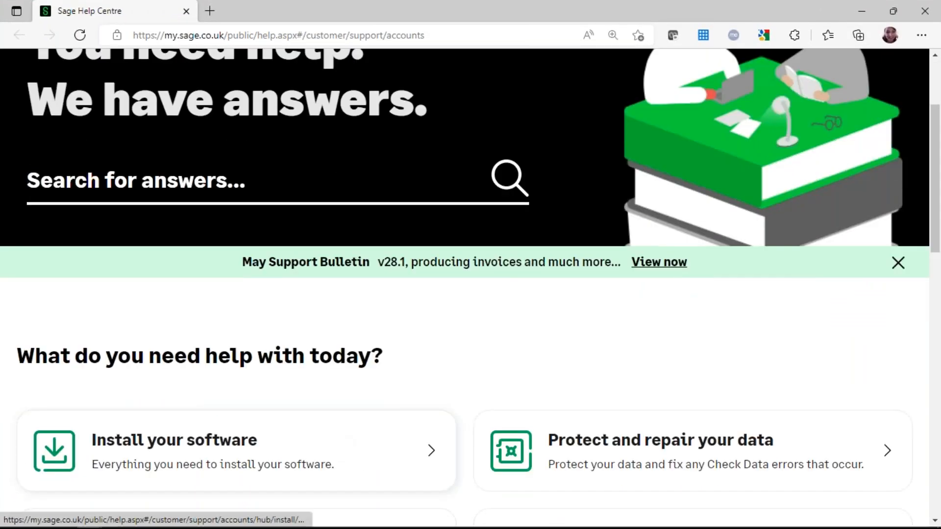
pyautogui.scroll(3, 227, 309)
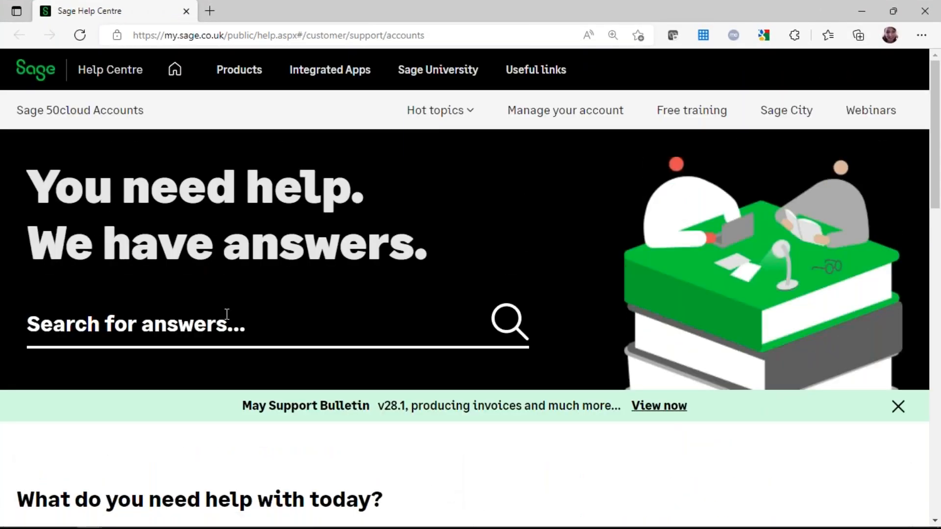
pyautogui.click(227, 313)
pyautogui.write('webinars')
pyautogui.press('Return')
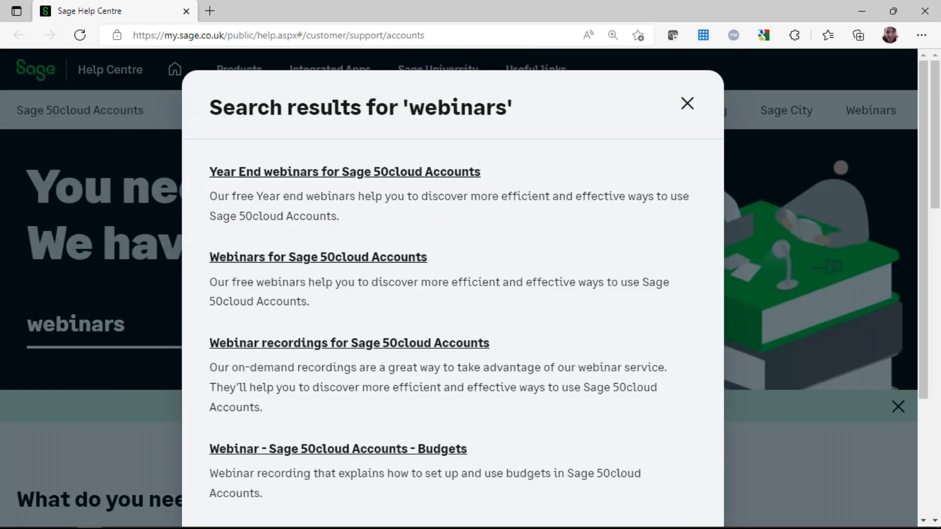
# Open the "Webinars for Sage 50cloud Accounts" article and browse its upcoming sessions.
pyautogui.click(325, 256)
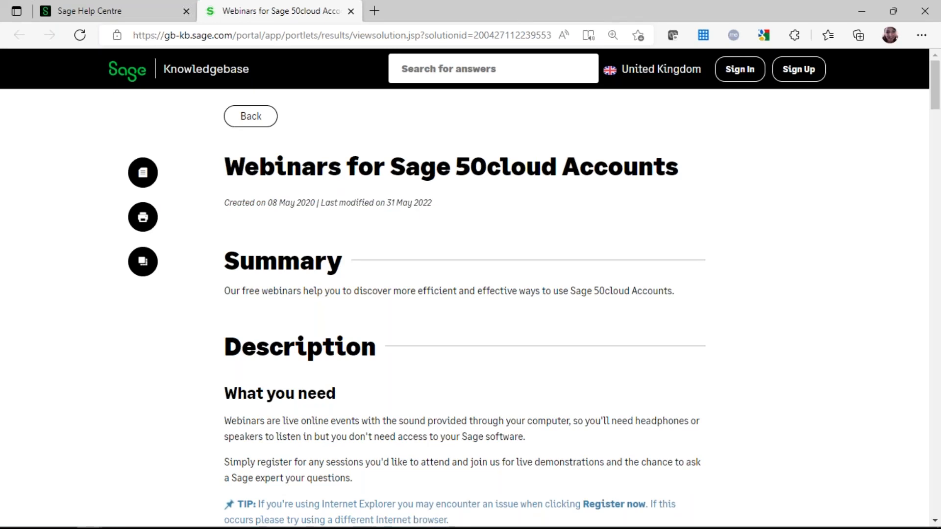
pyautogui.scroll(-10, 332, 325)
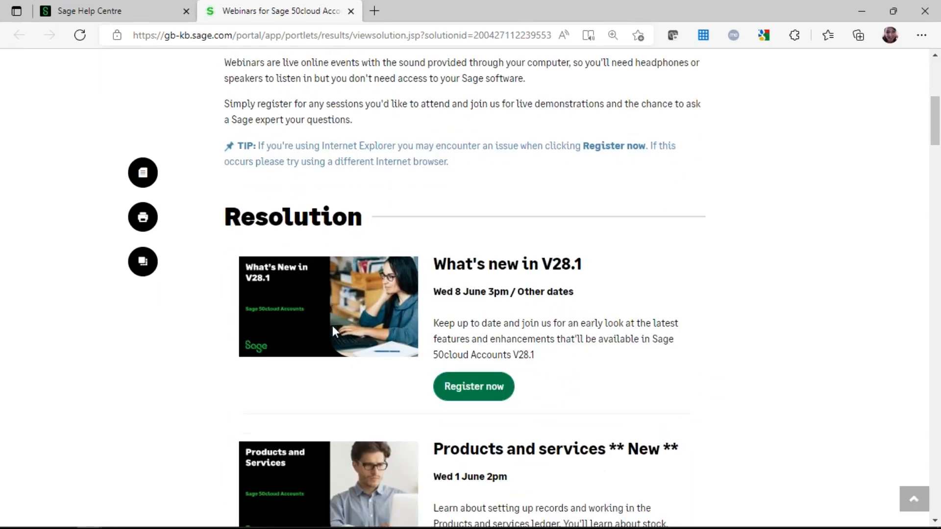
pyautogui.scroll(-12, 333, 326)
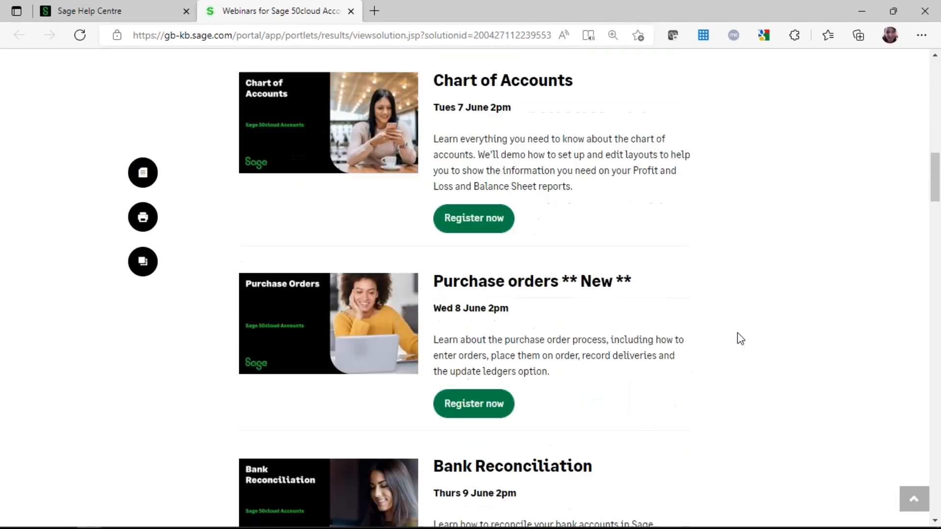
pyautogui.scroll(-10, 740, 338)
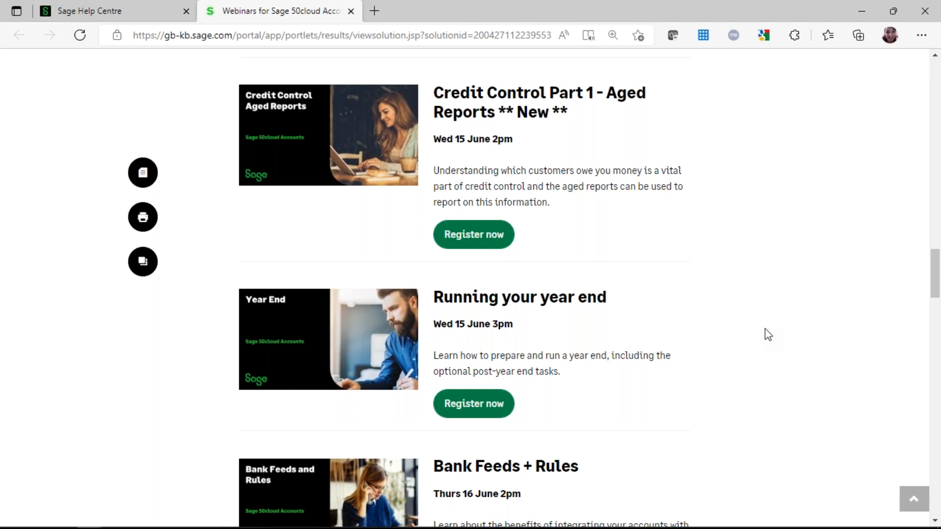
# Switch back to Sage 50 Accounts and start enabling Foreign Trader.
pyautogui.hotkey('alt', 'Tab')
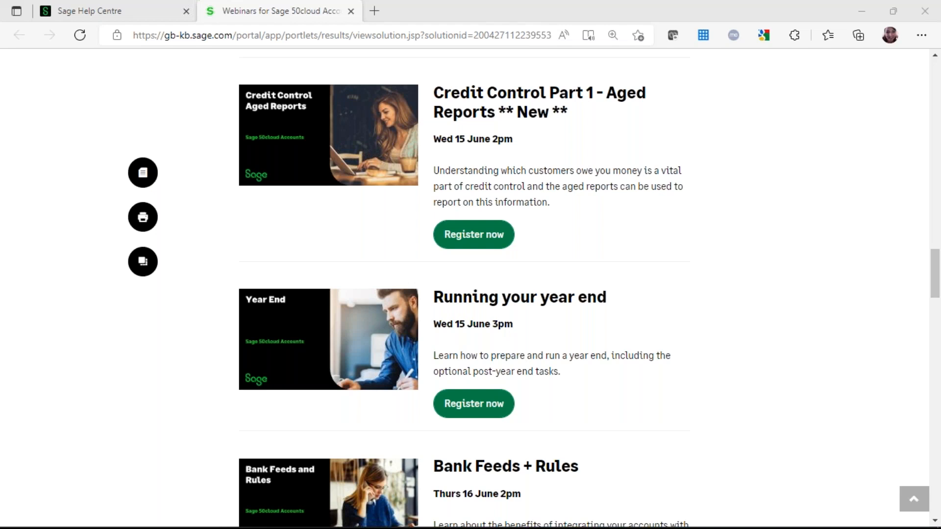
pyautogui.moveTo(293, 523)
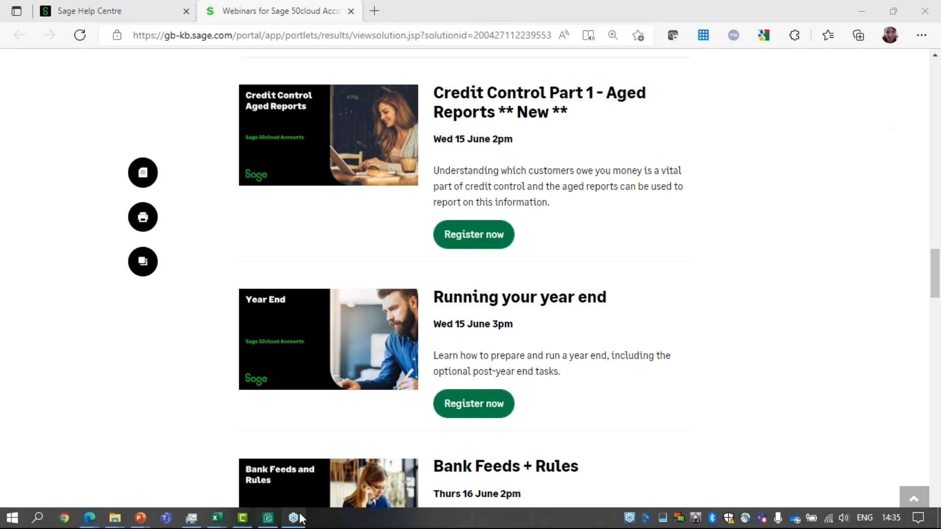
pyautogui.click(268, 519)
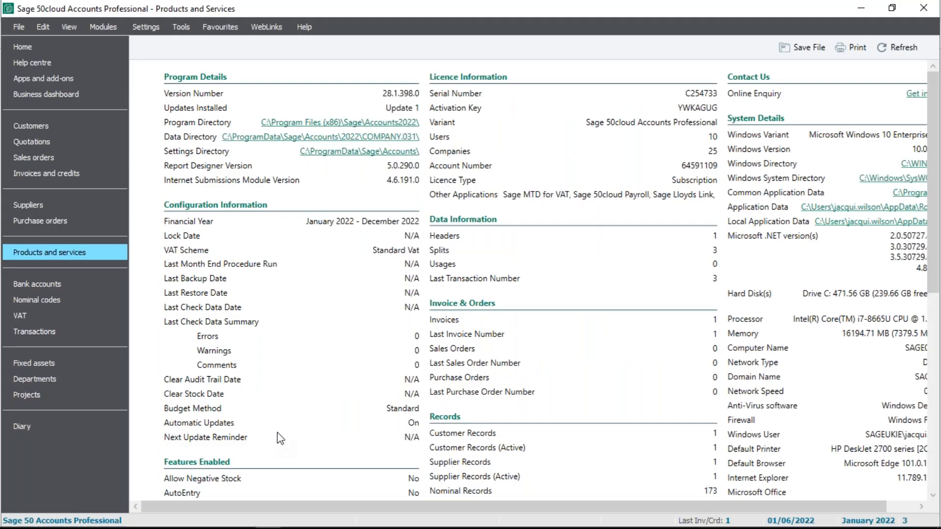
pyautogui.click(19, 27)
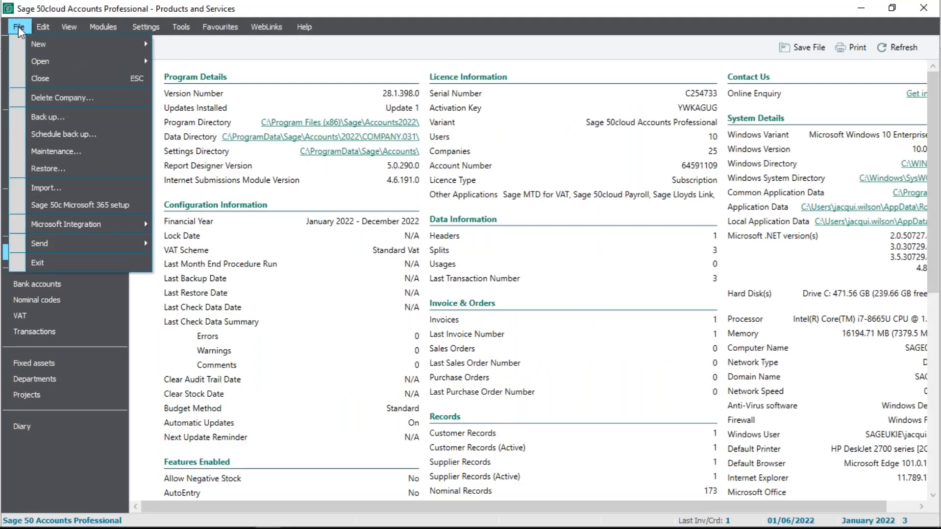
pyautogui.click(146, 27)
pyautogui.click(178, 22)
pyautogui.click(159, 23)
pyautogui.click(192, 22)
pyautogui.click(192, 22)
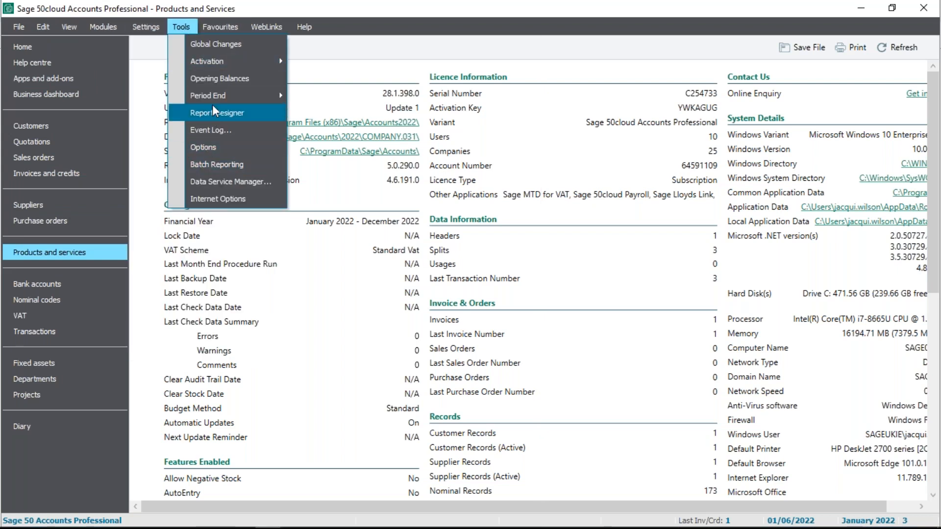
pyautogui.moveTo(258, 58)
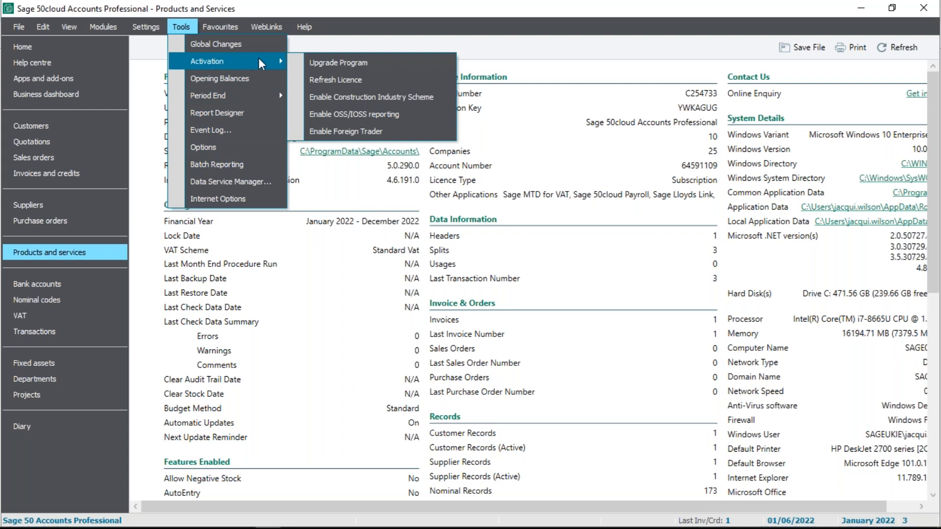
pyautogui.click(387, 131)
pyautogui.click(458, 306)
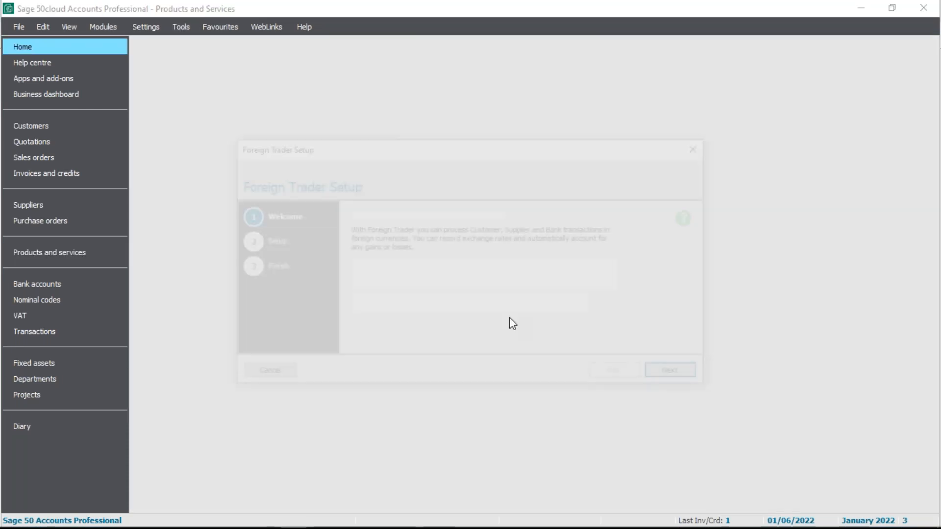
# Complete the Foreign Trader setup, keeping revaluation nominal code 7906 and the update method "Always prompt to save exchange rate changes".
pyautogui.click(692, 375)
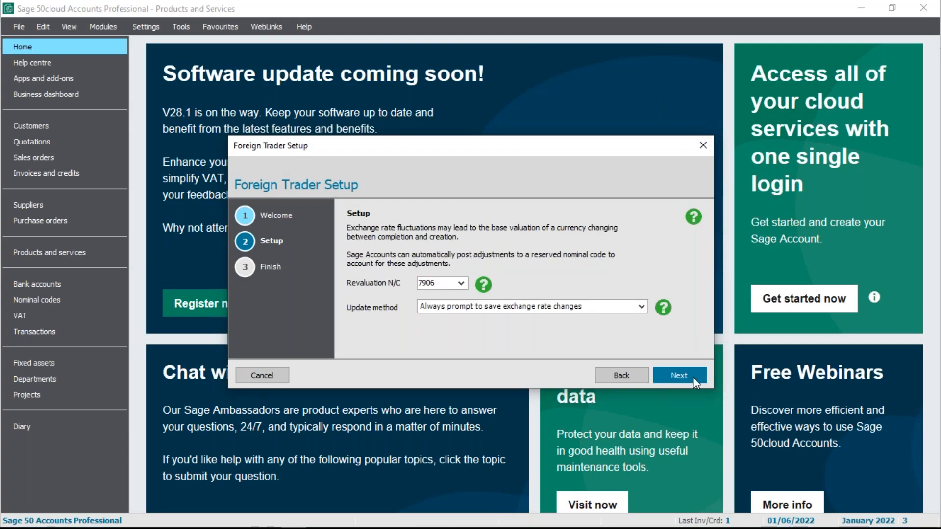
pyautogui.click(693, 377)
pyautogui.click(694, 378)
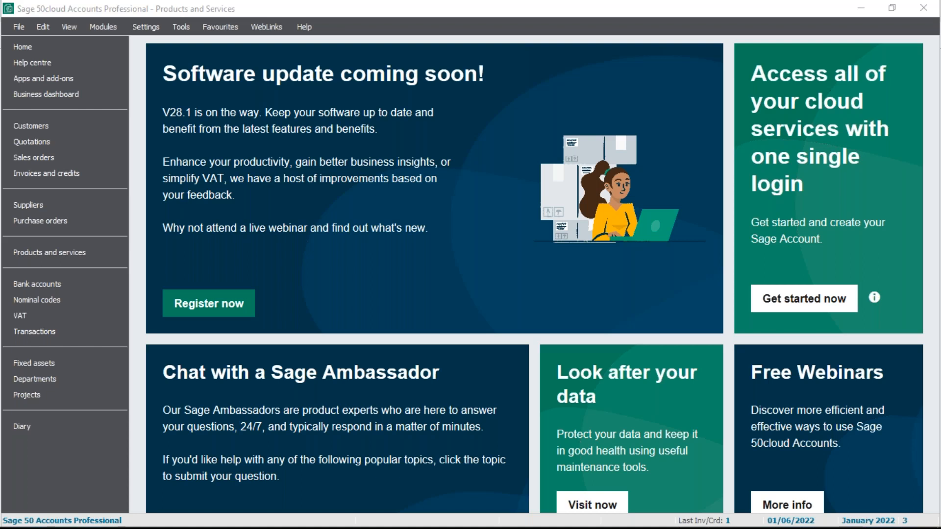
# Open the NONSTOCK product record from the products list, review its details, and close it without saving.
pyautogui.click(49, 252)
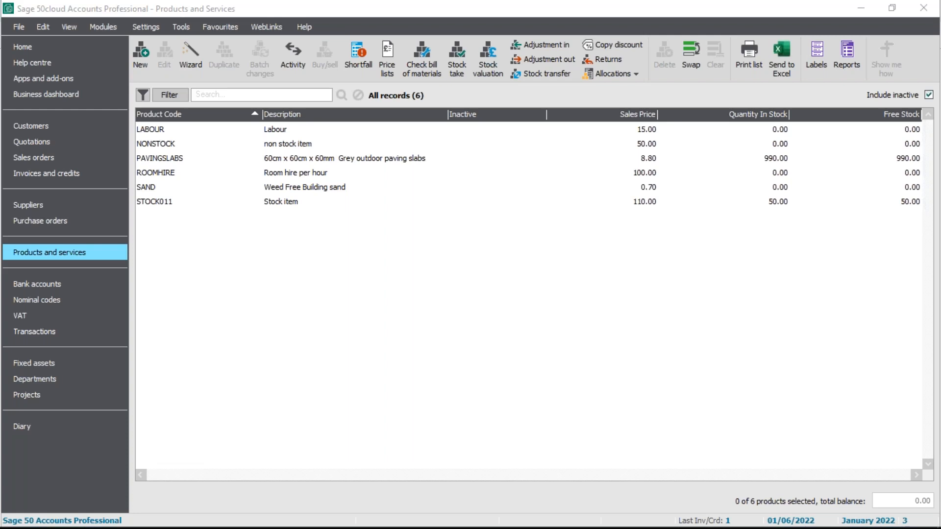
pyautogui.click(306, 145)
pyautogui.doubleClick(305, 143)
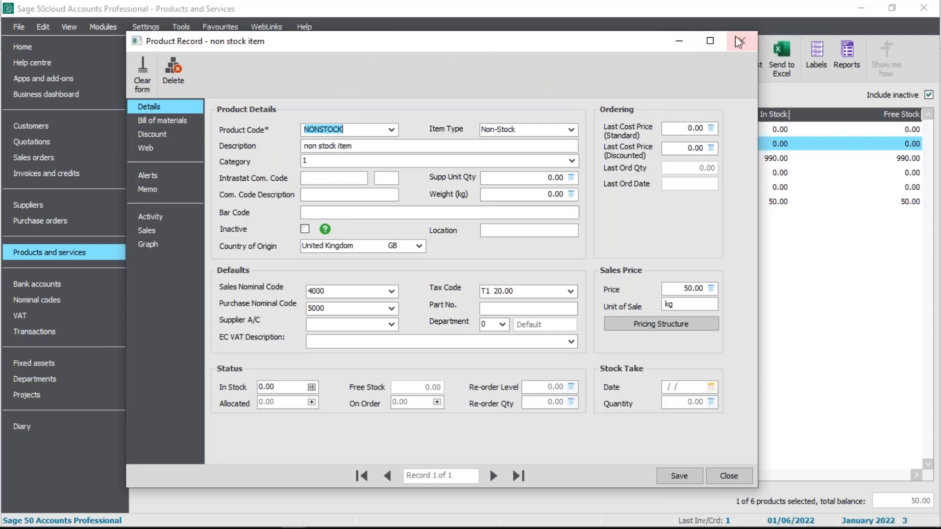
pyautogui.click(740, 42)
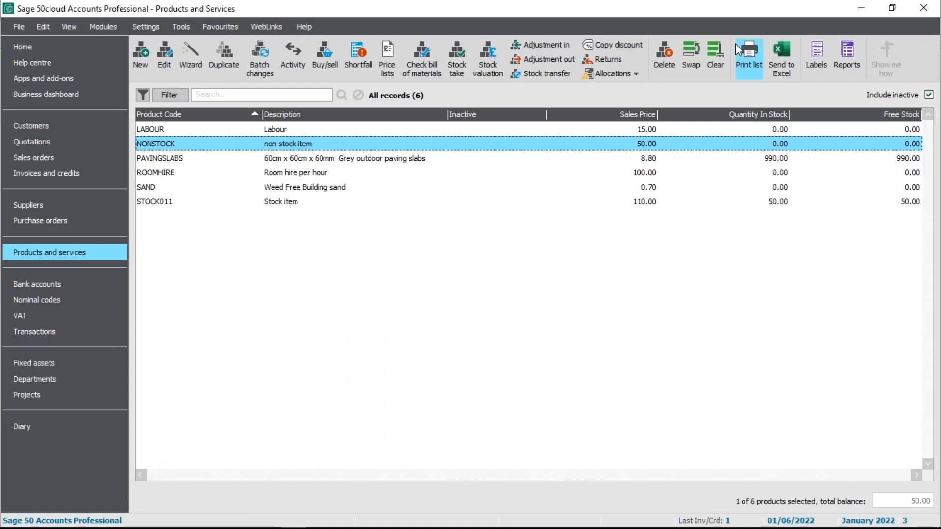
# Check the purchase orders list and its available functions, and return to the products and services list.
pyautogui.click(64, 221)
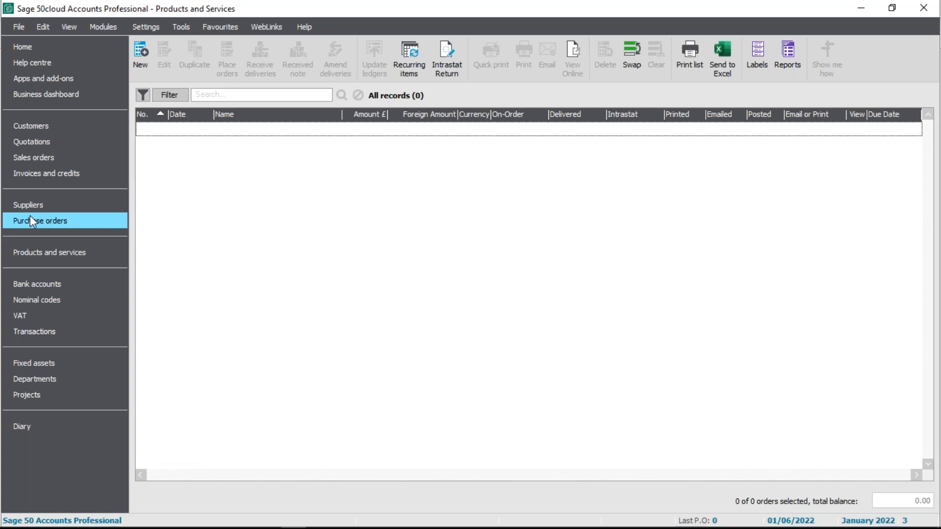
pyautogui.click(69, 254)
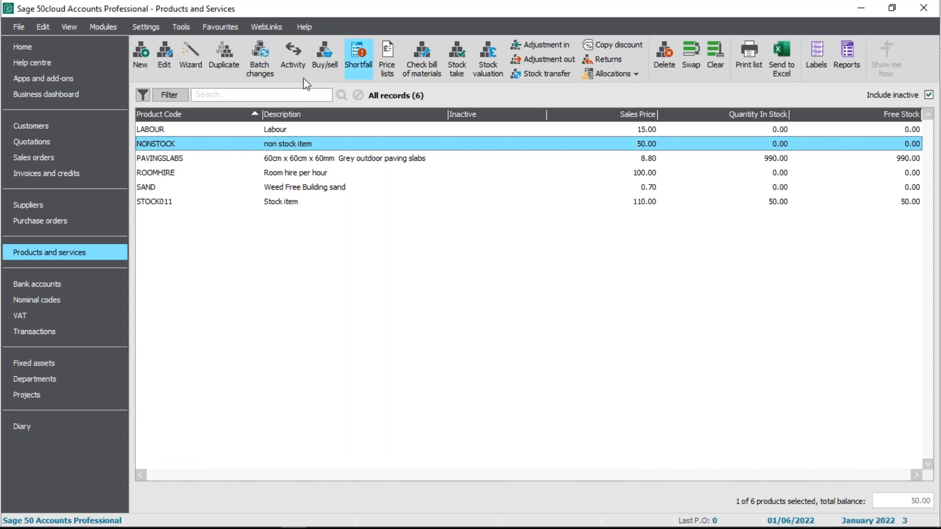
pyautogui.click(212, 94)
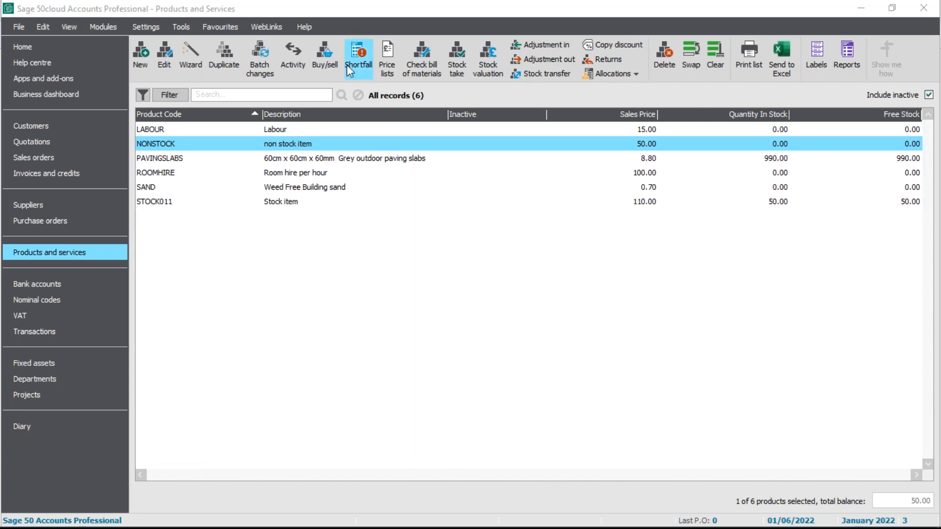
# Open the Sage Help Centre in the browser and move its window fully into view.
pyautogui.click(304, 28)
pyautogui.click(313, 47)
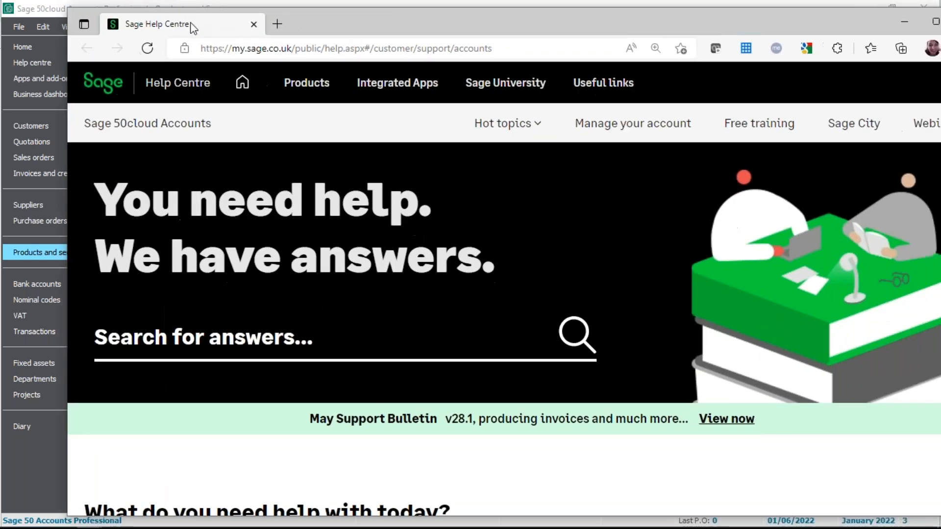
pyautogui.moveTo(191, 22); pyautogui.dragTo(157, 15)
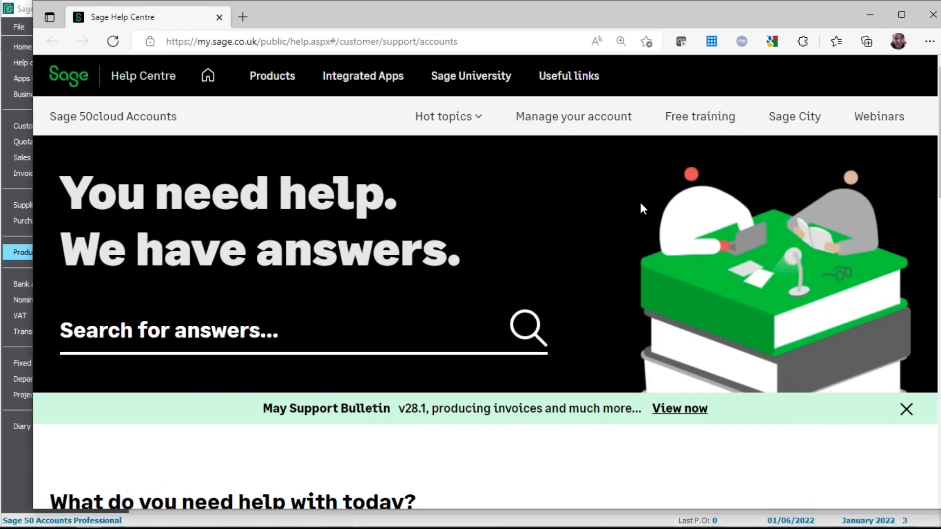